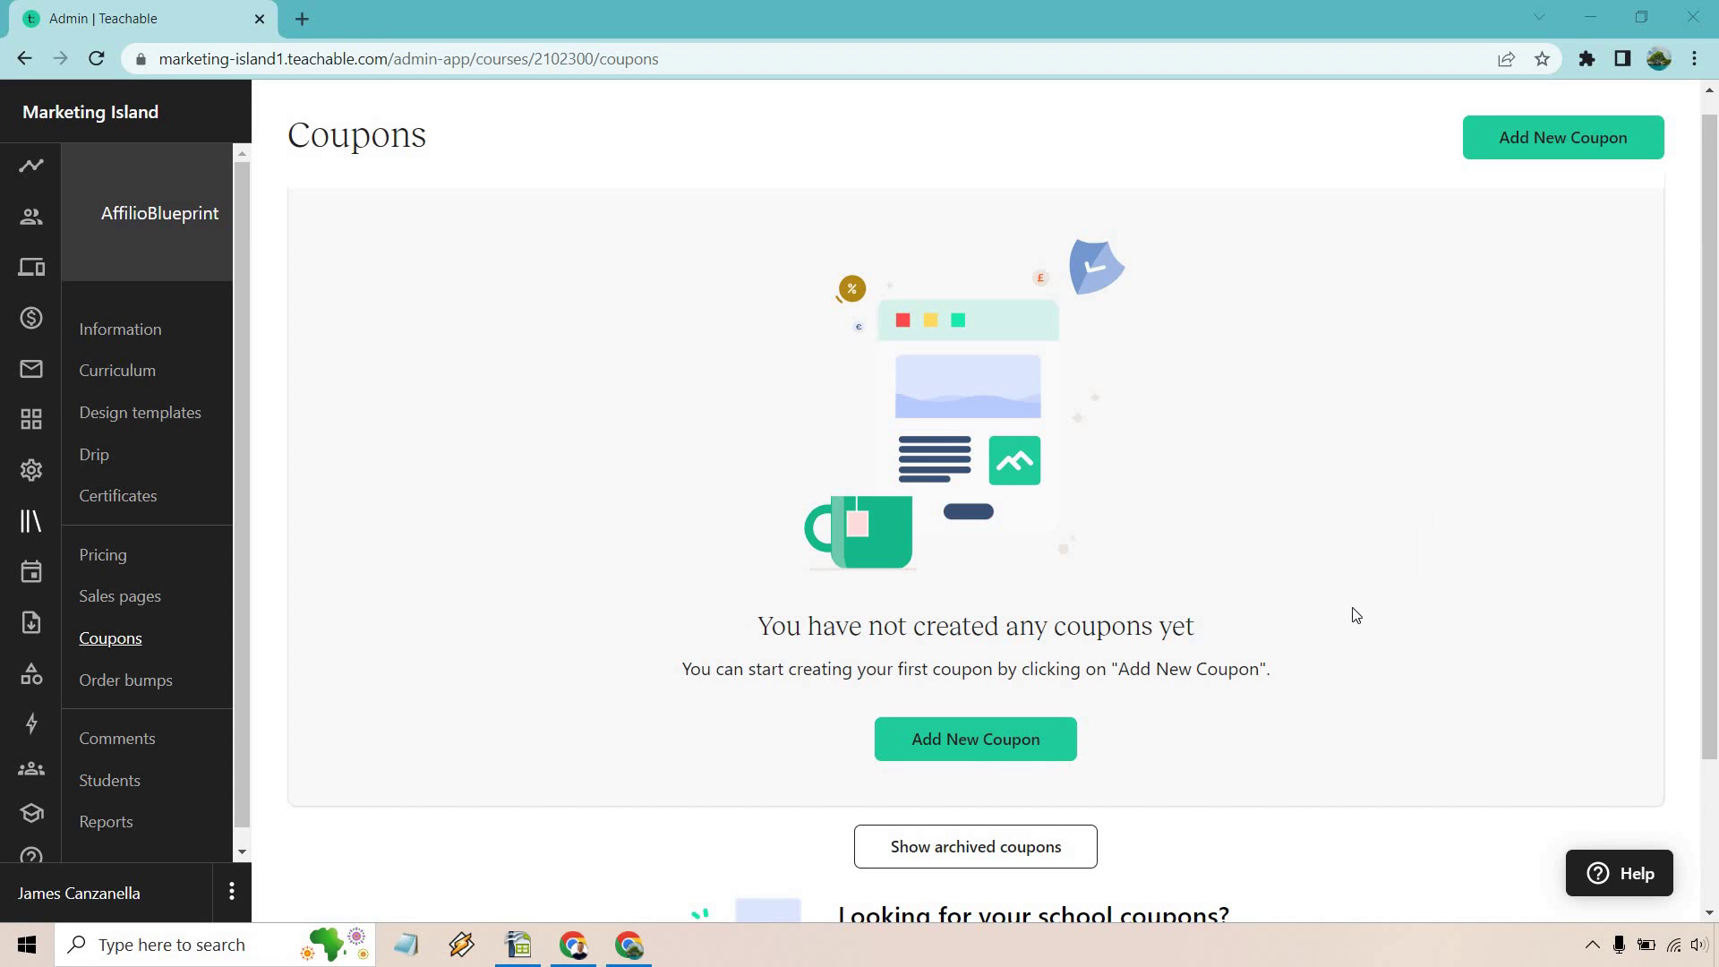
Start a new coupon for the AffilioBlueprint course with Multiple Use selected.
{"action": "left_click", "coordinate": [1015, 739]}
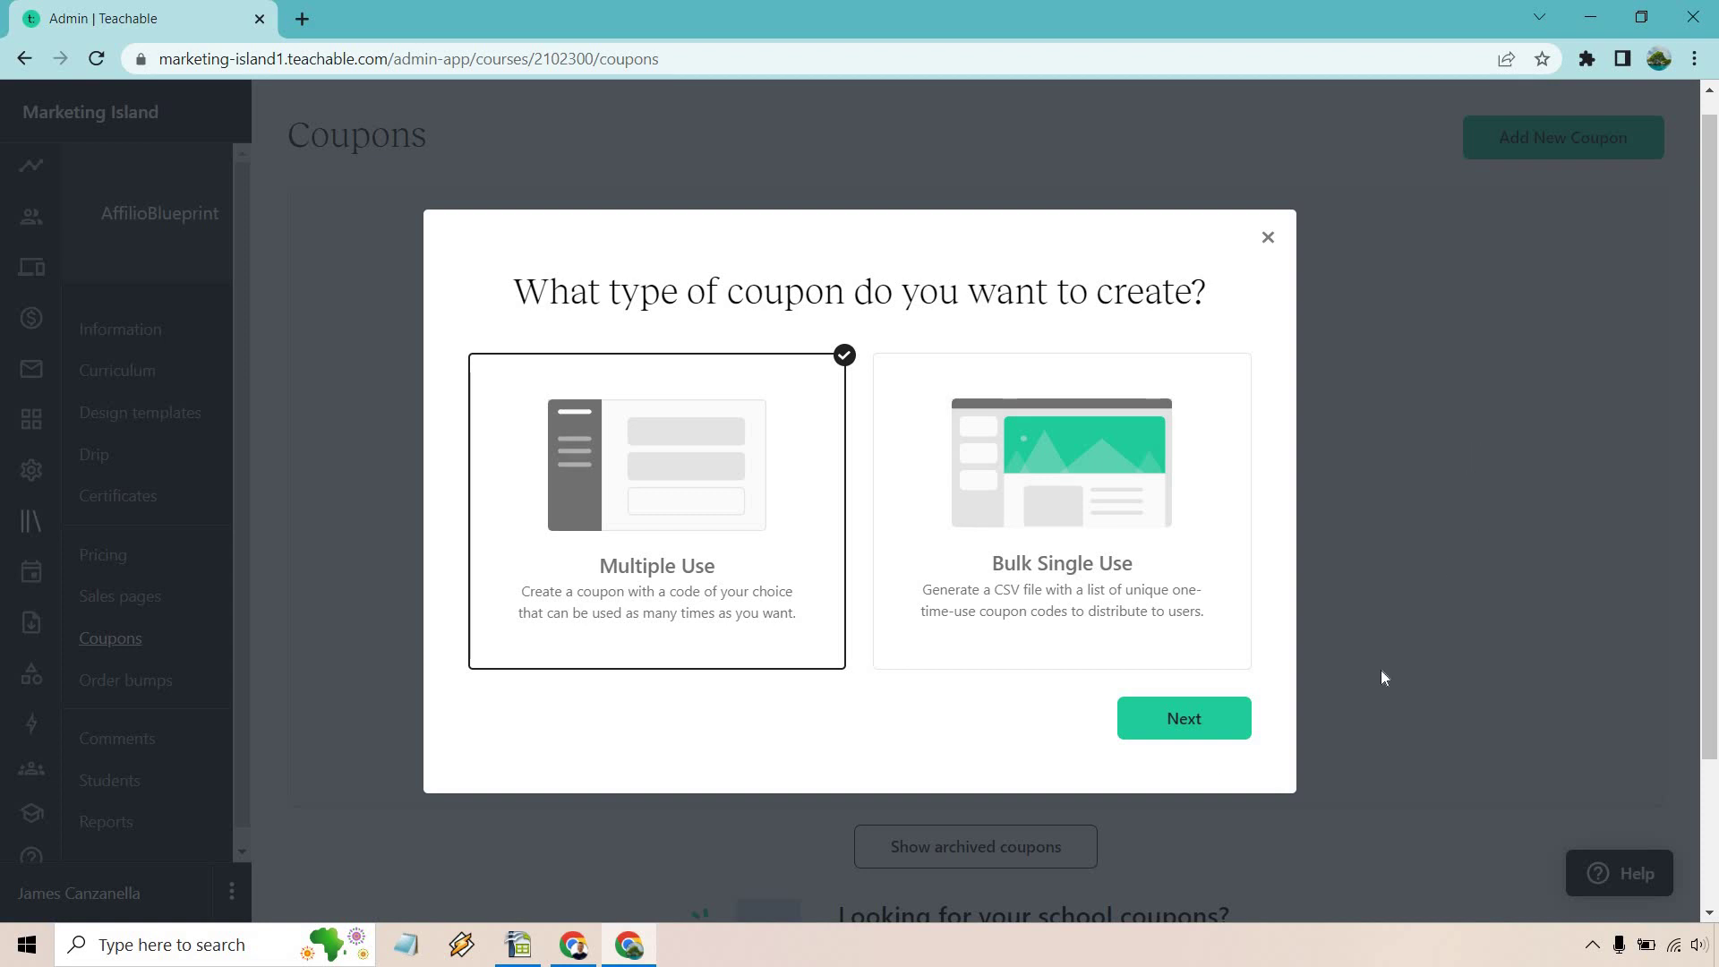
Continue with a multiple-use coupon and keep The AffilioBlueprint — $97 pricing plan.
{"action": "left_click", "coordinate": [1170, 722]}
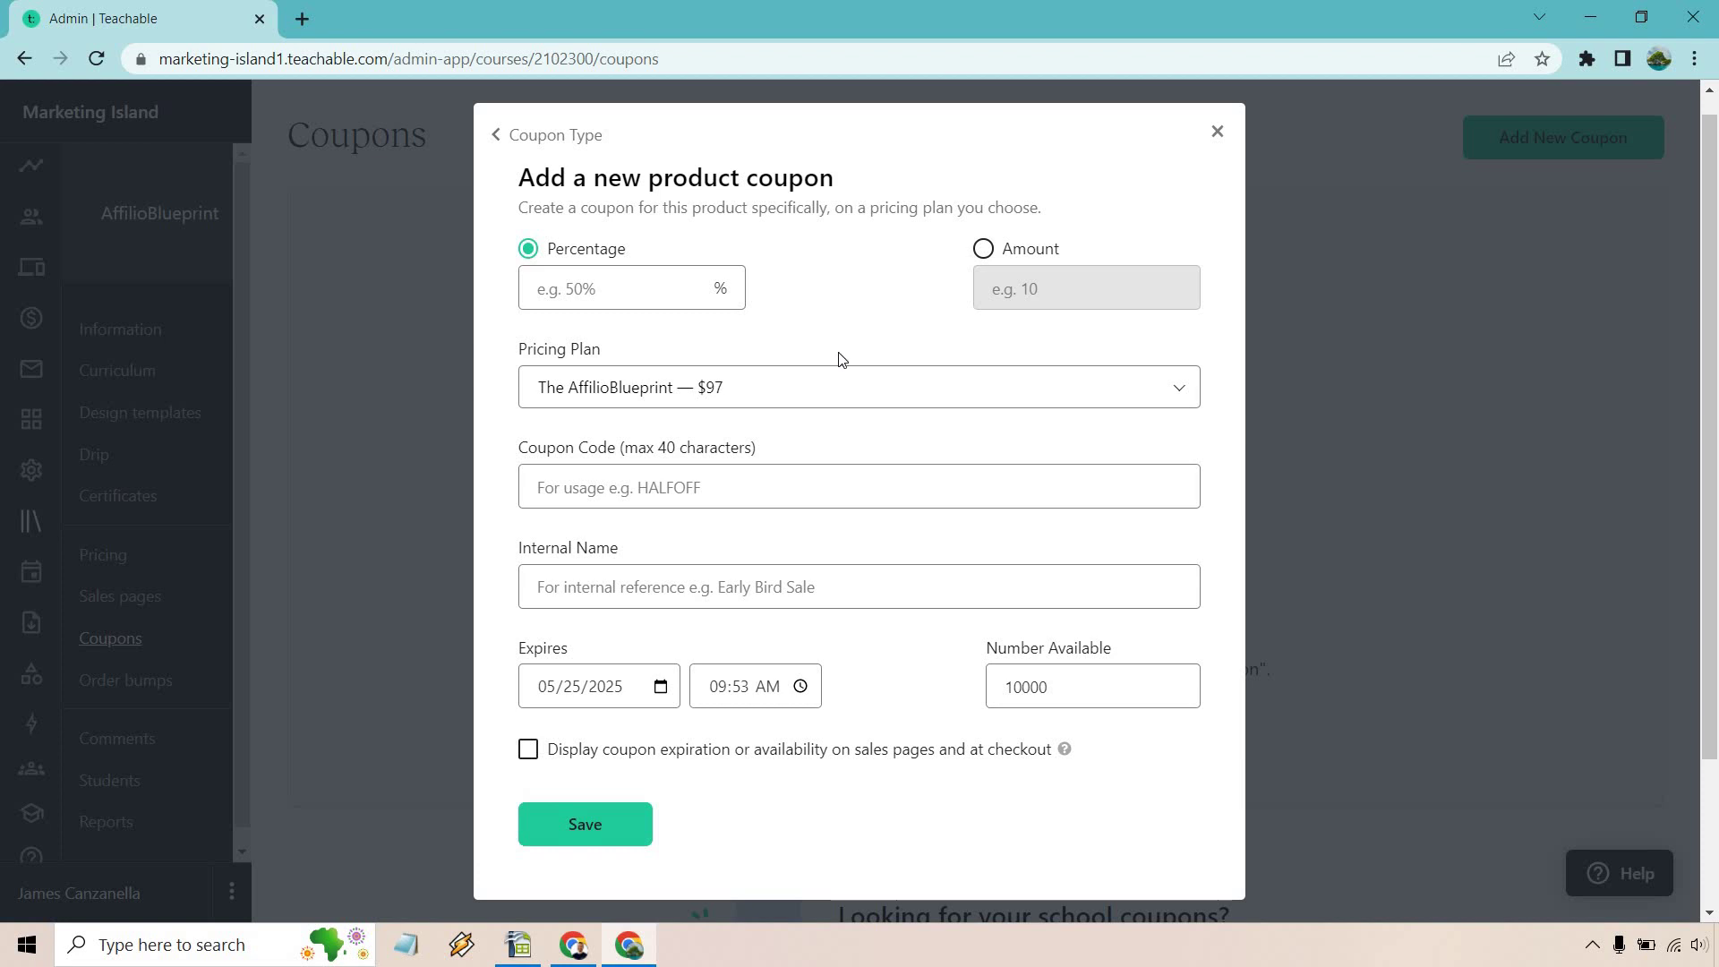
{"action": "left_click", "coordinate": [818, 394]}
{"action": "left_click", "coordinate": [819, 395]}
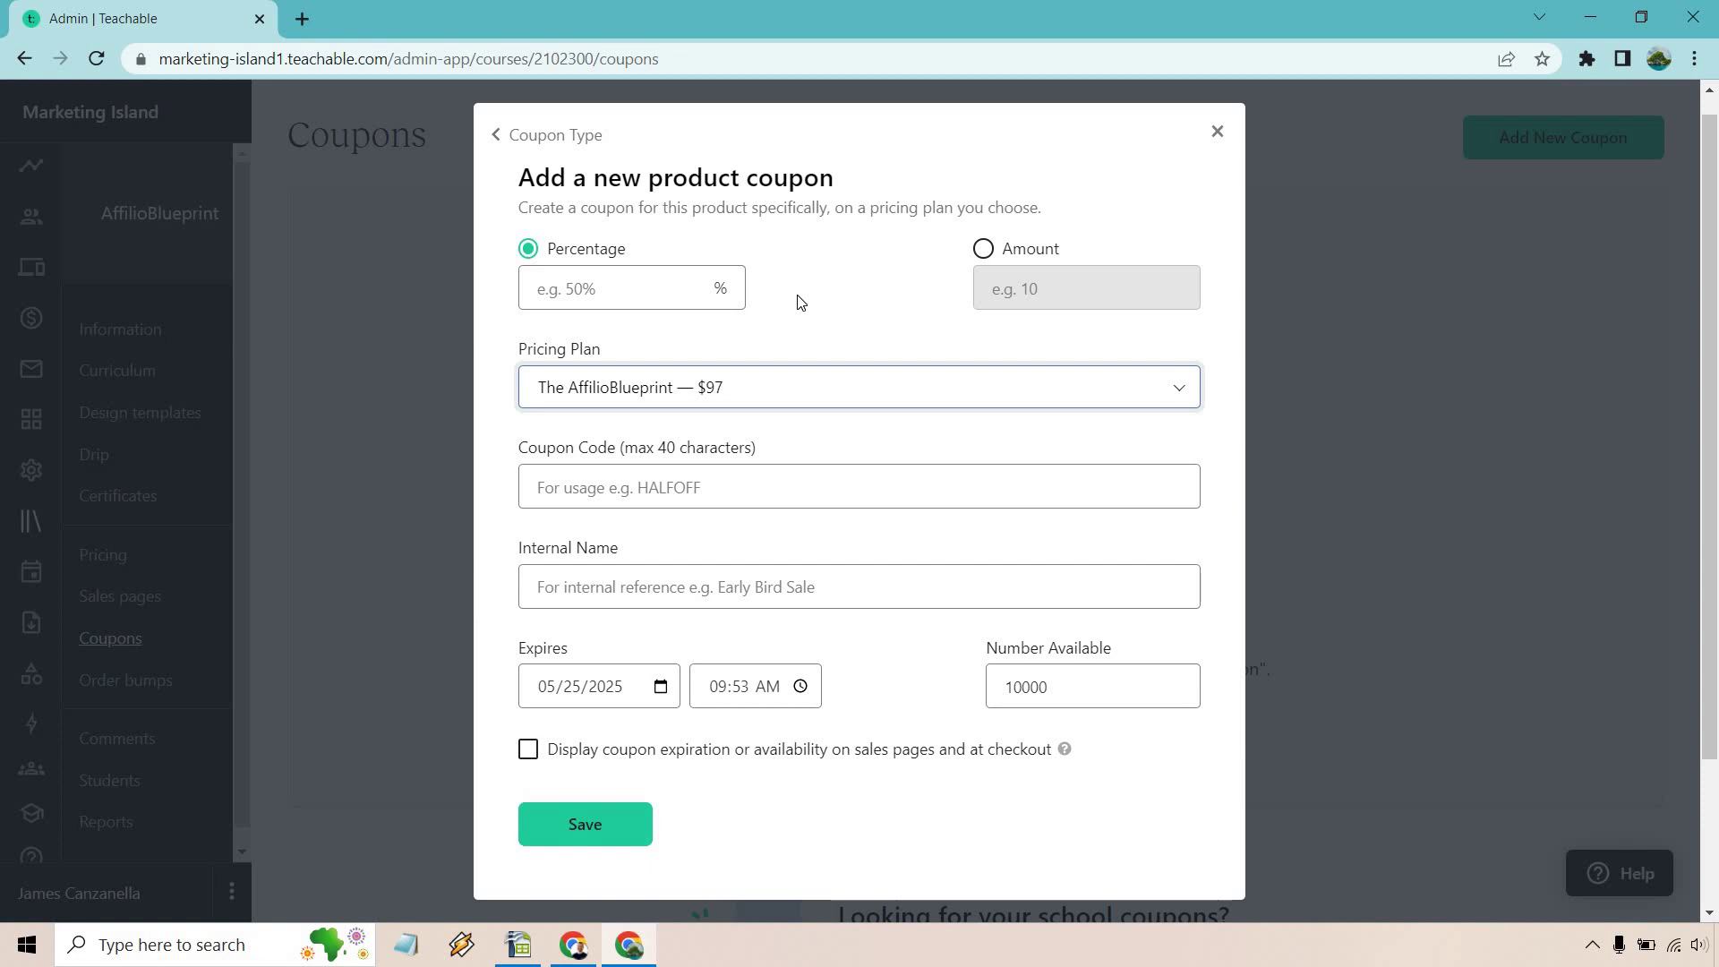
Make the discount a fixed amount of 50 with coupon code SAVE50.
{"action": "left_click", "coordinate": [981, 250]}
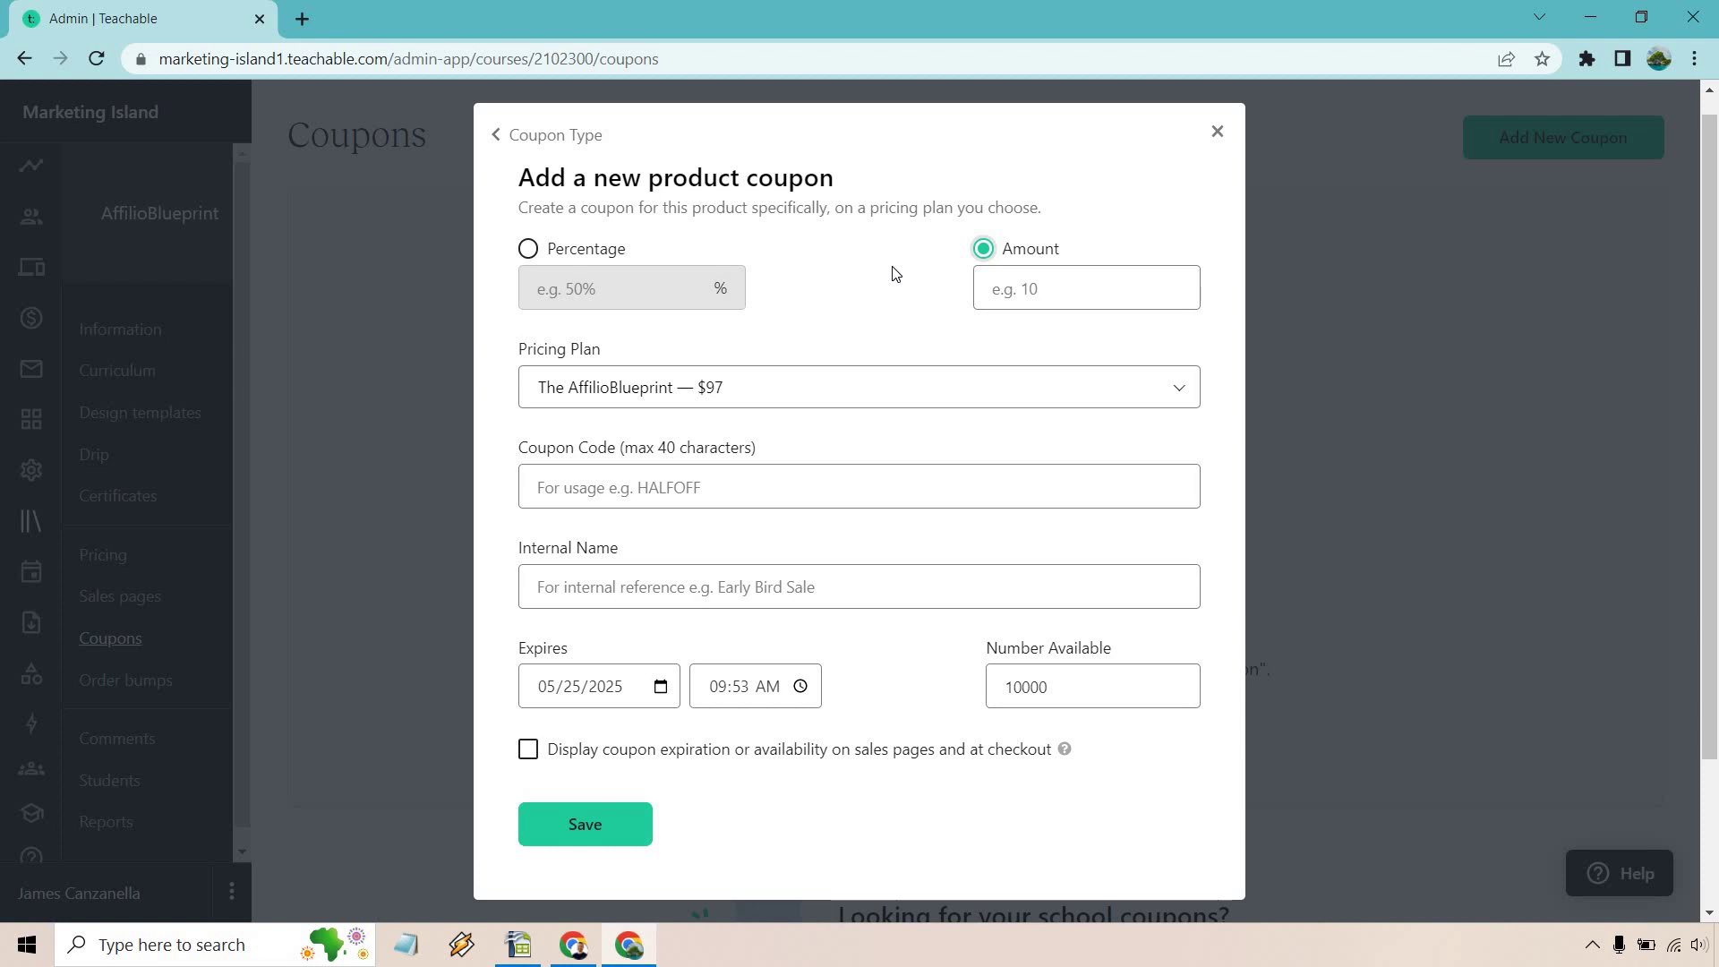
{"action": "left_click", "coordinate": [1068, 285]}
{"action": "type", "text": "50"}
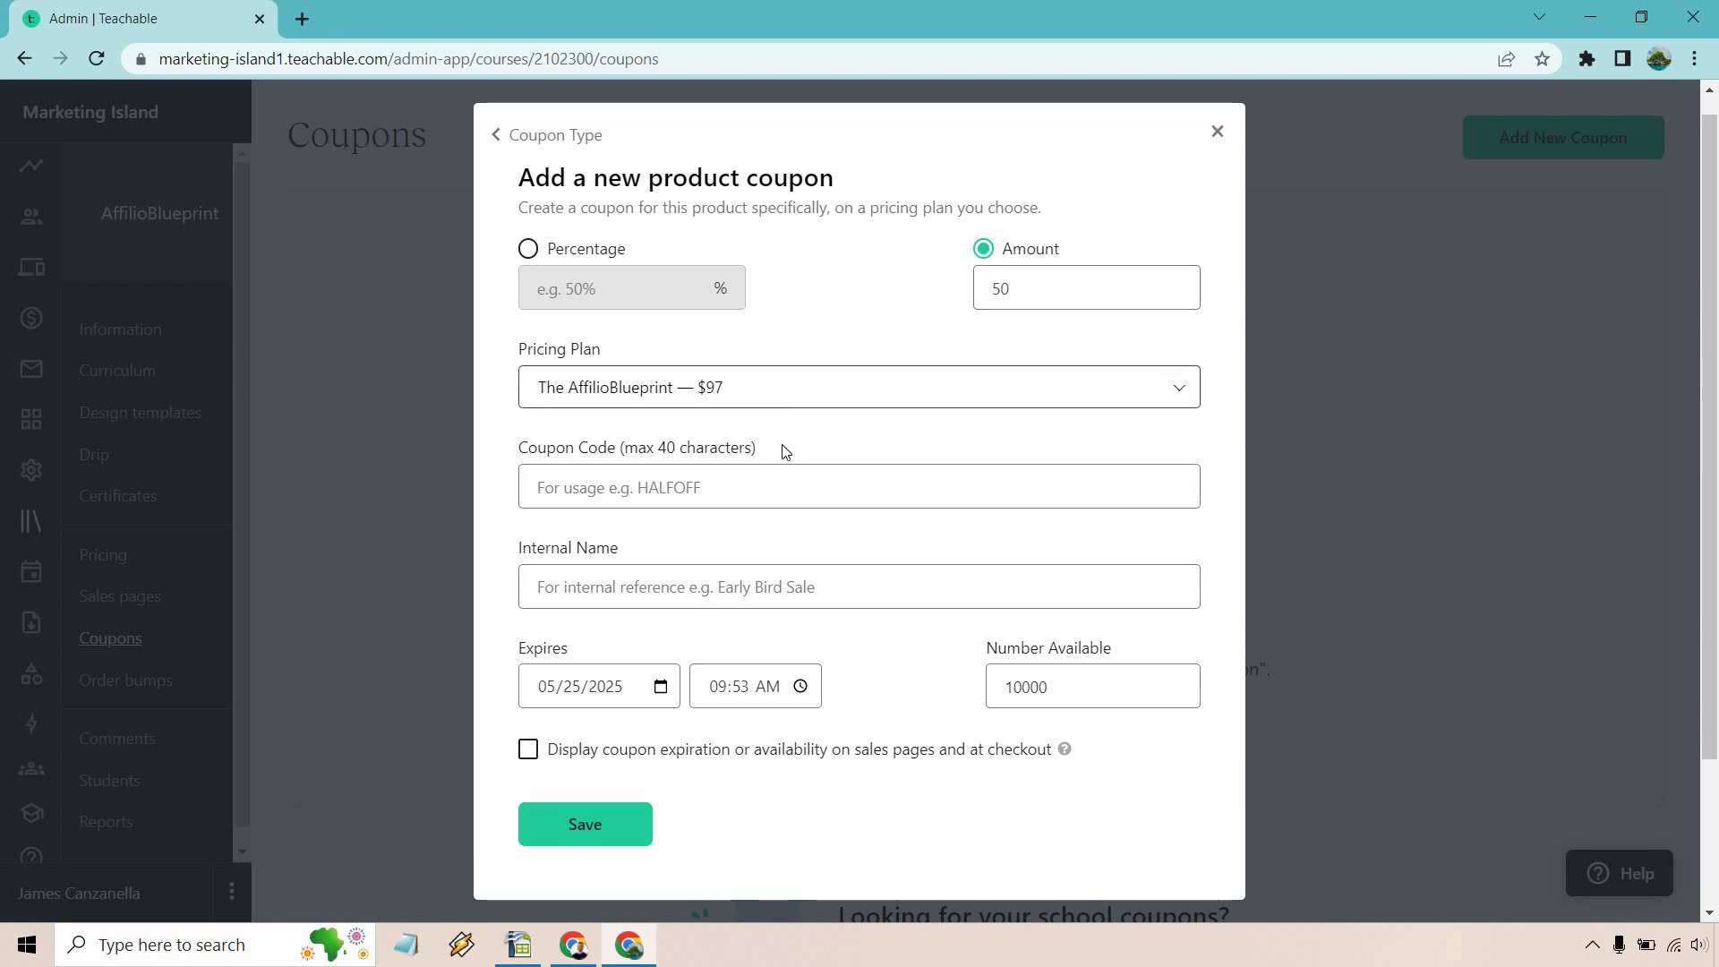
{"action": "left_click", "coordinate": [757, 491]}
{"action": "type", "text": "SAVE50"}
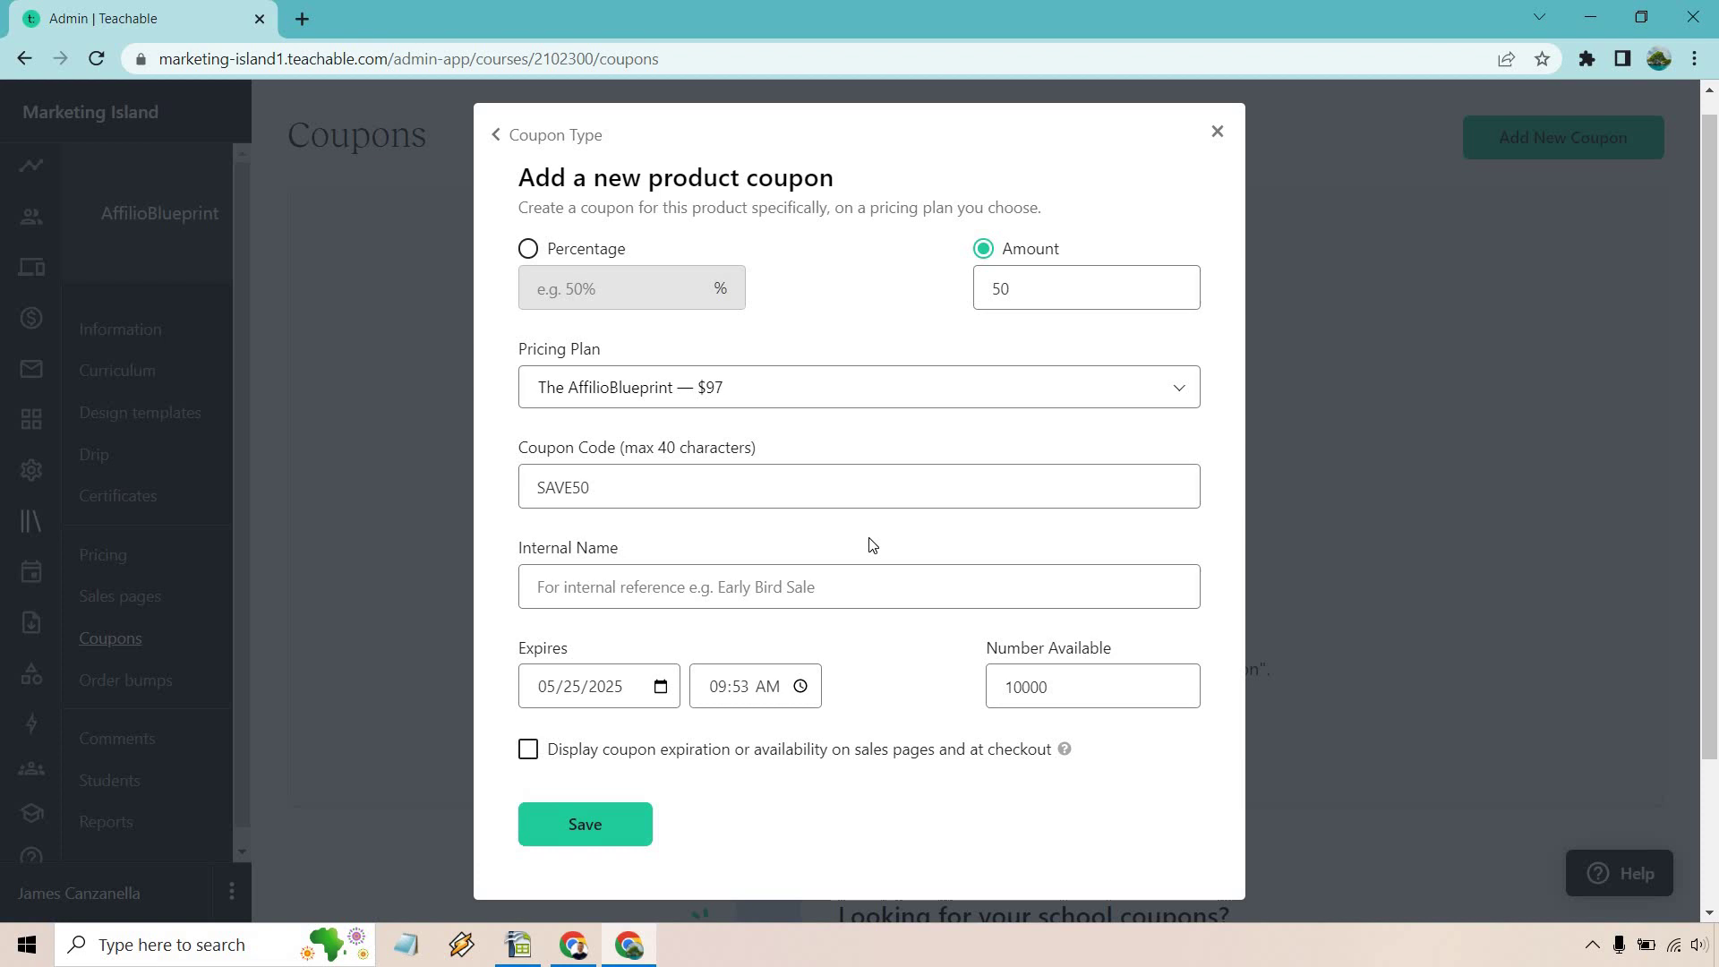
Enter '50 Off Coupon' as the coupon's internal name.
{"action": "left_click", "coordinate": [852, 587]}
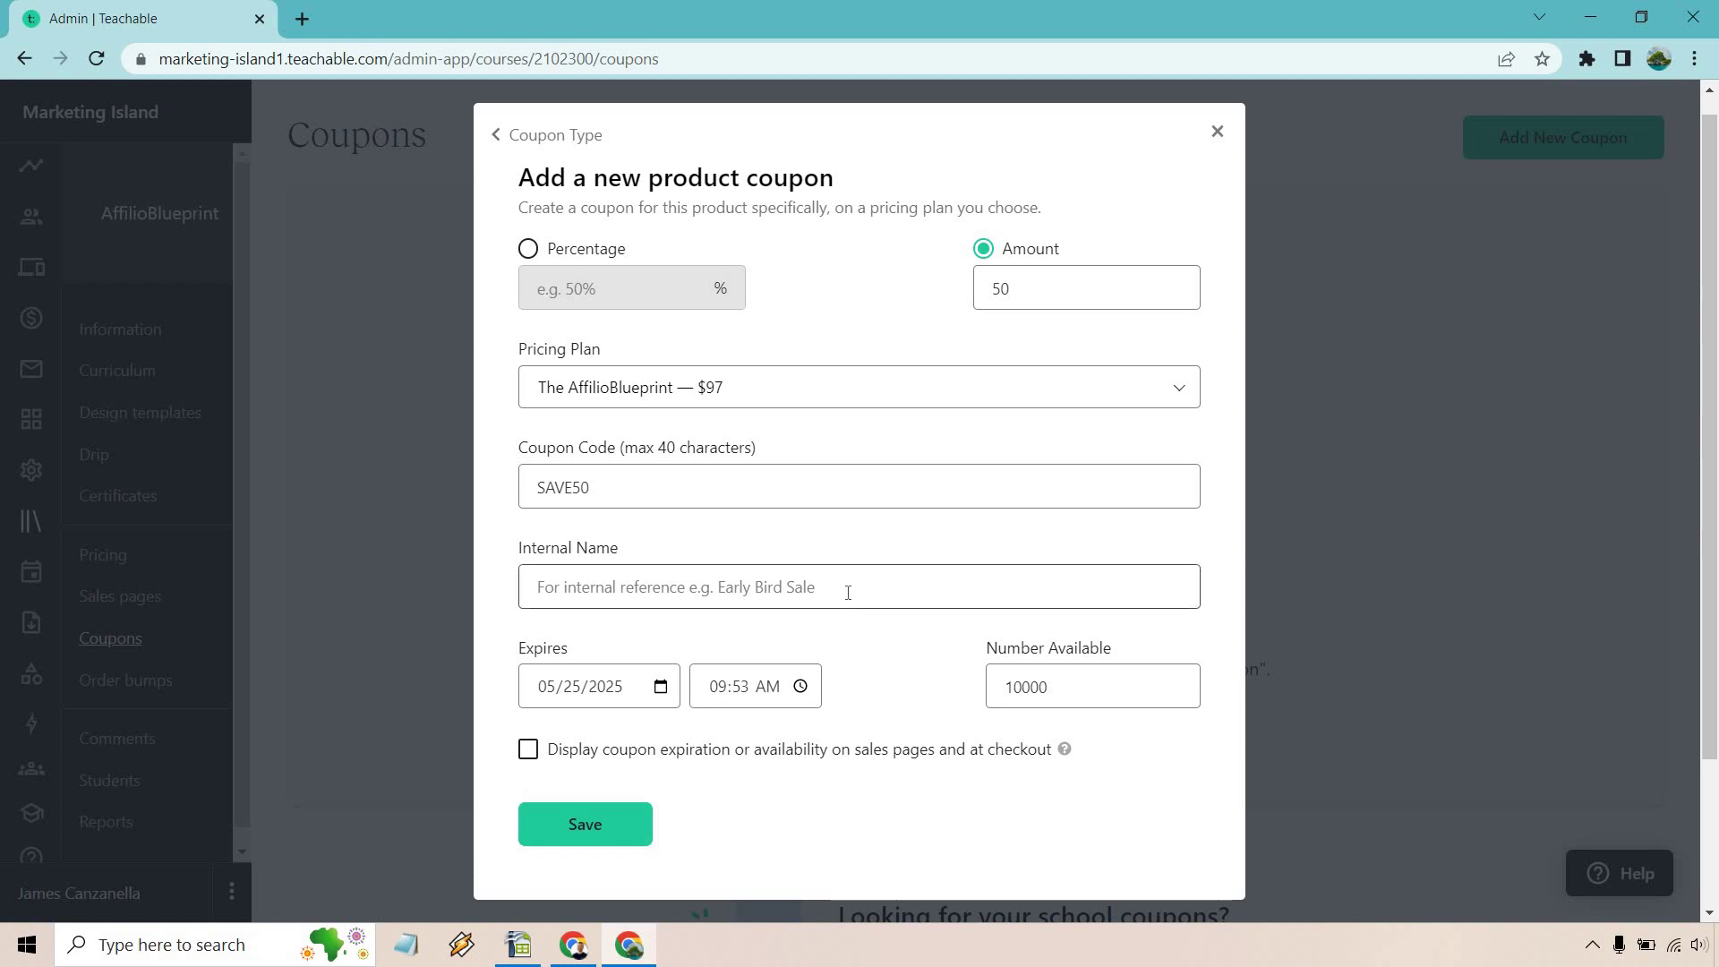
{"action": "type", "text": "50 Off Coupon"}
{"action": "scroll", "coordinate": [901, 645], "scroll_direction": "down", "scroll_amount": 1}
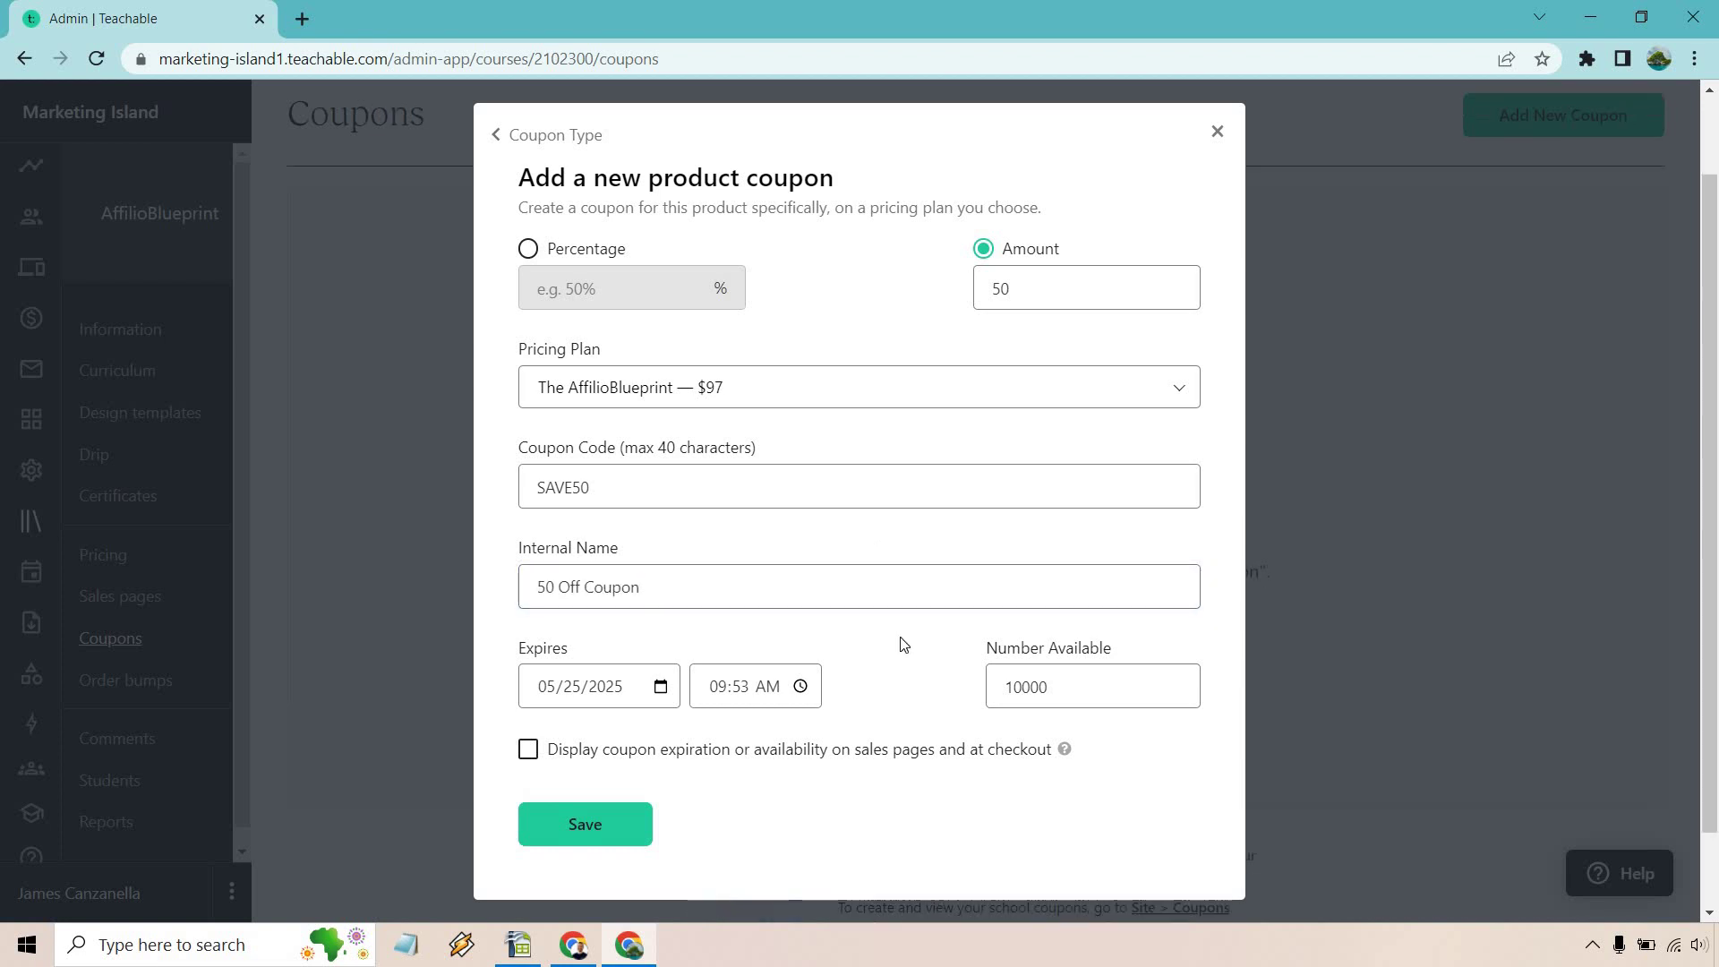
{"action": "scroll", "coordinate": [1551, 495], "scroll_direction": "up", "scroll_amount": 1}
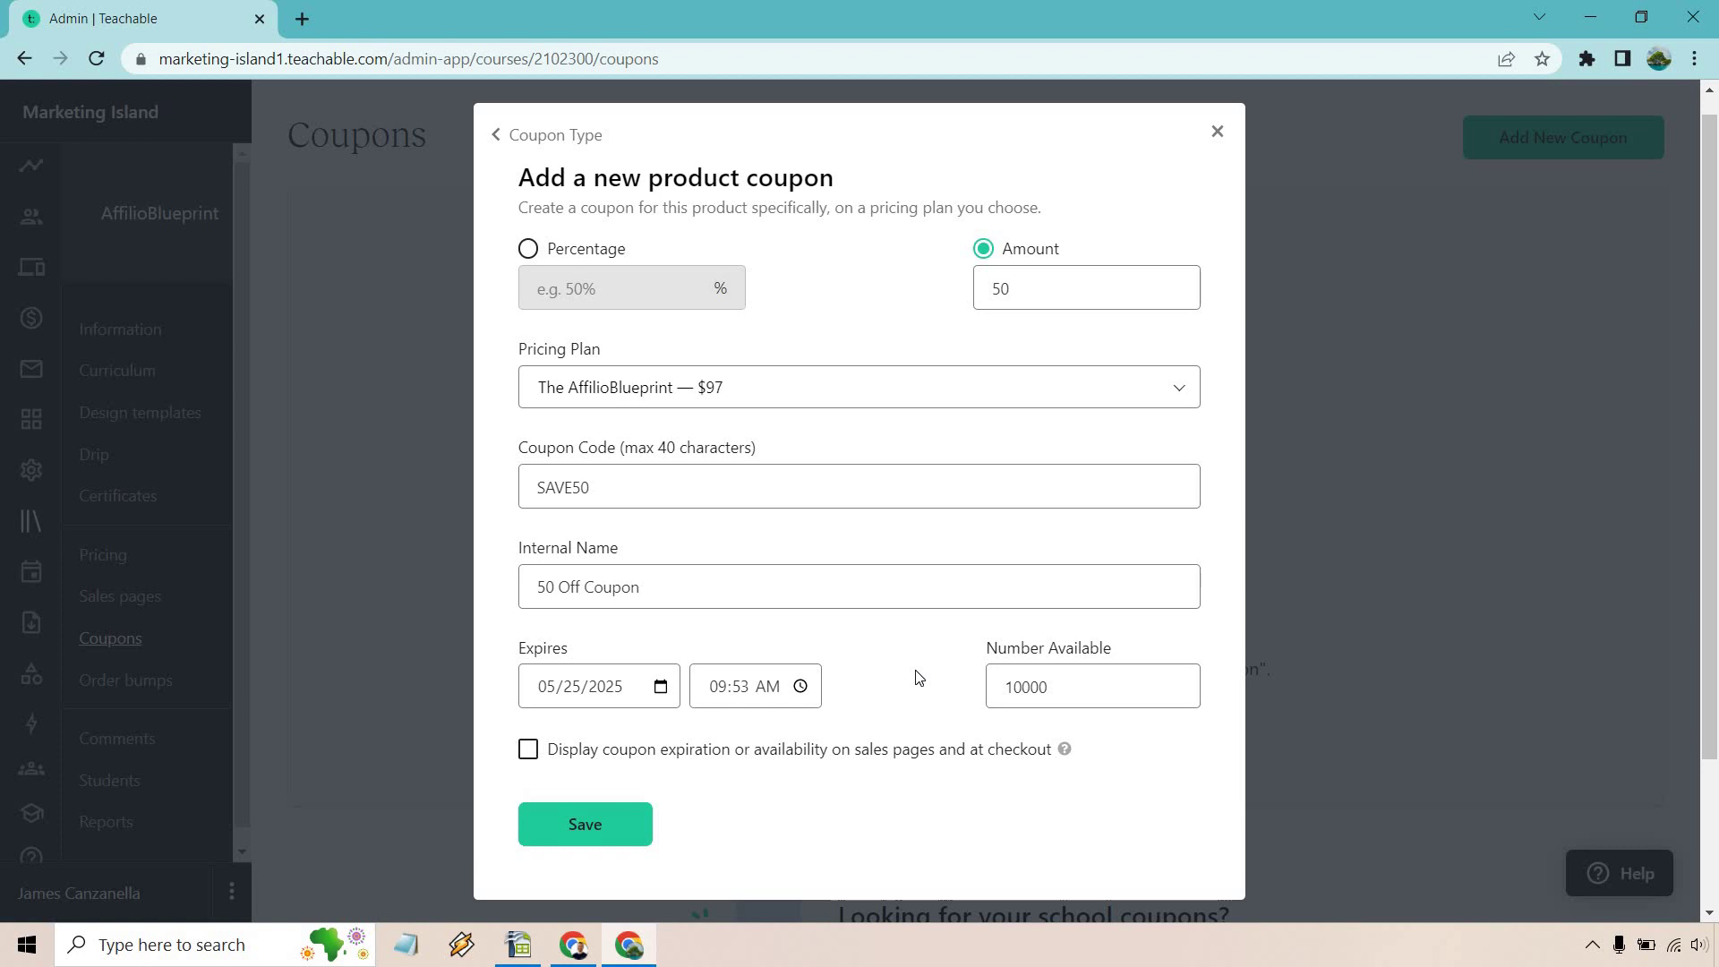
{"action": "mouse_move", "coordinate": [1066, 751]}
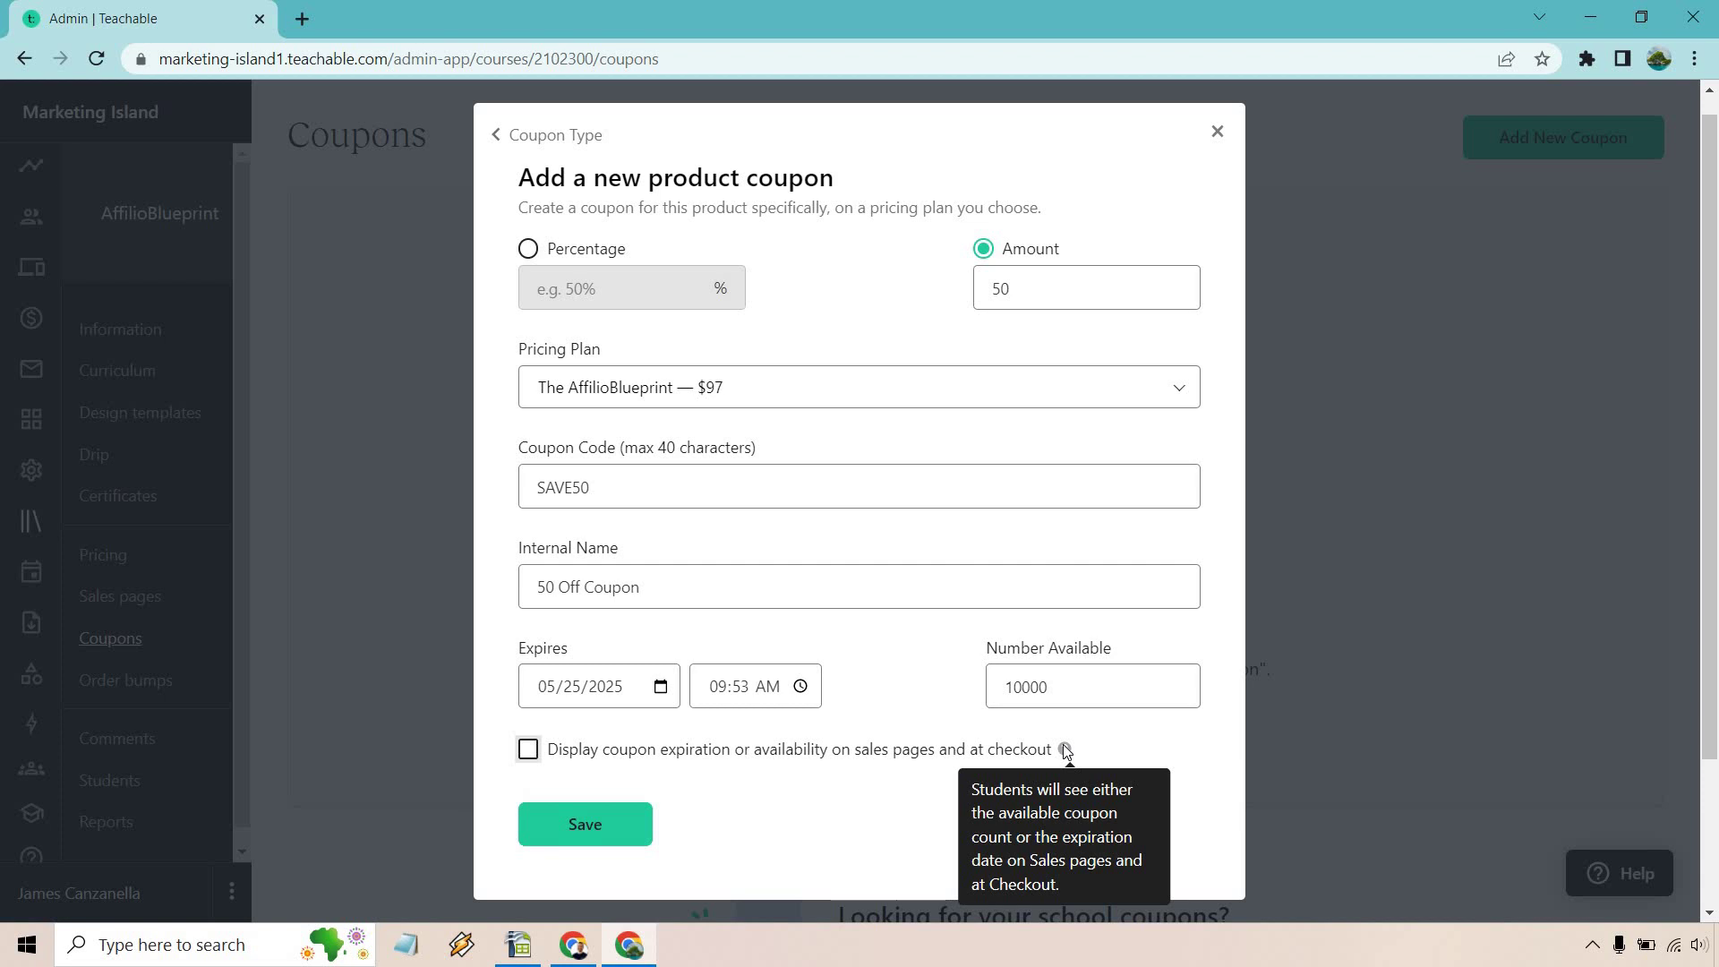
Display remaining coupon uses at checkout and change Number Available from 10000 to 8.
{"action": "left_click", "coordinate": [528, 750]}
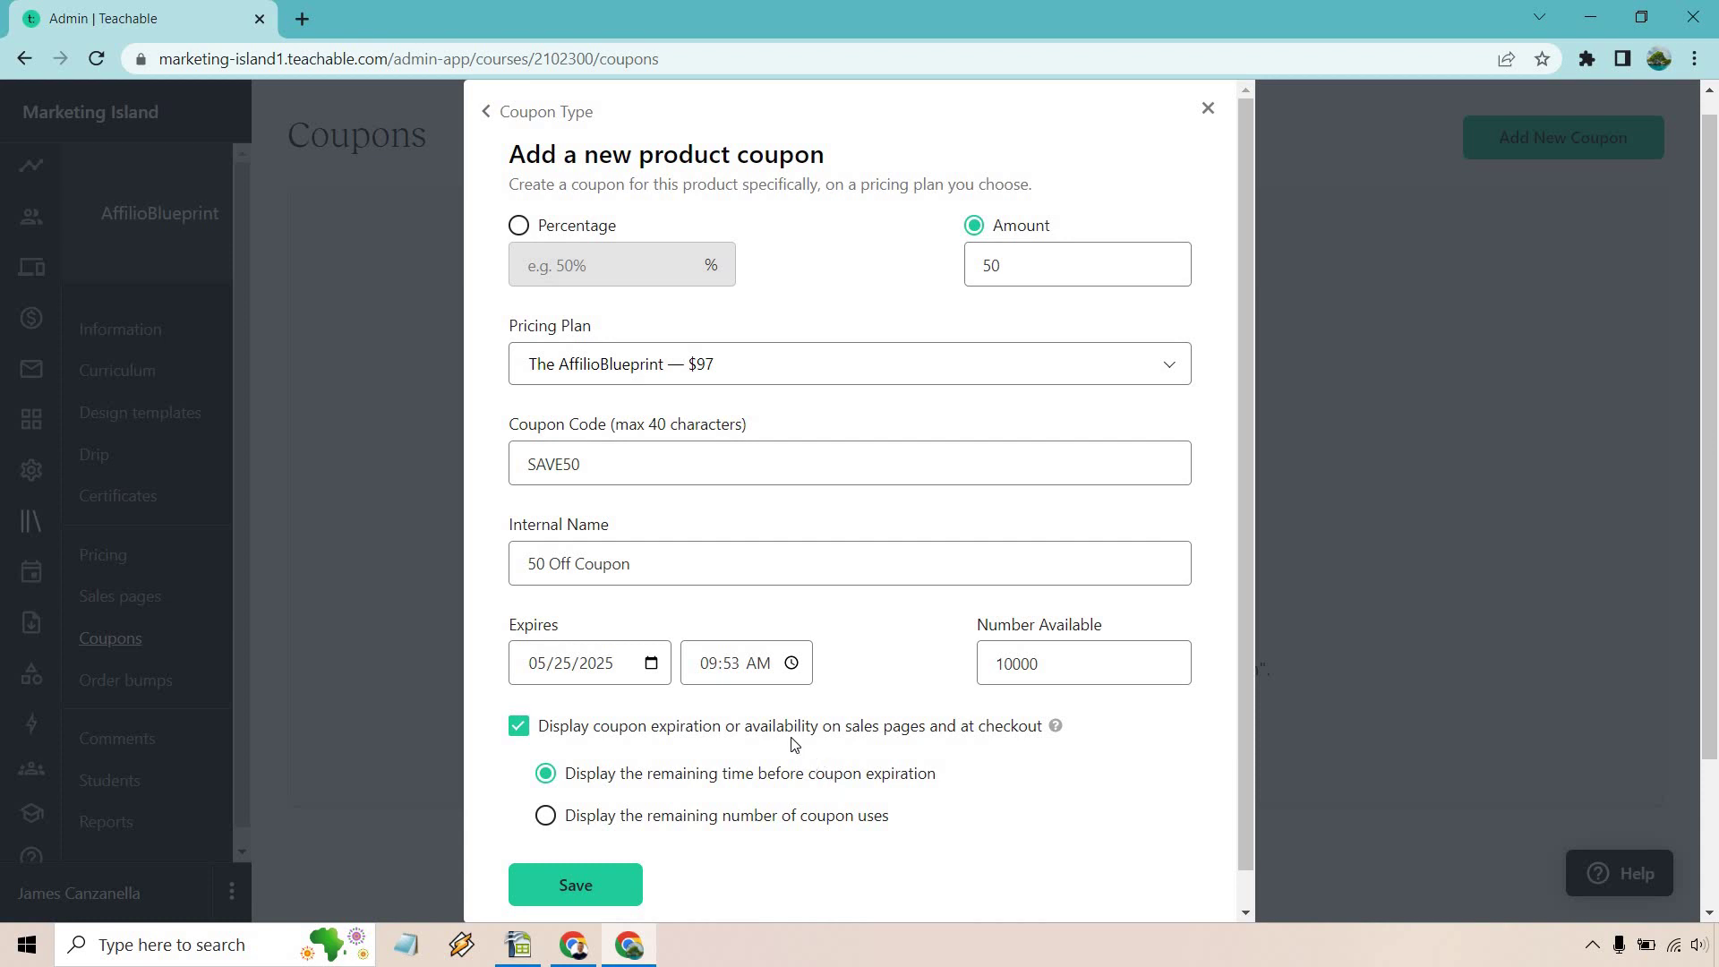
{"action": "left_click", "coordinate": [545, 815]}
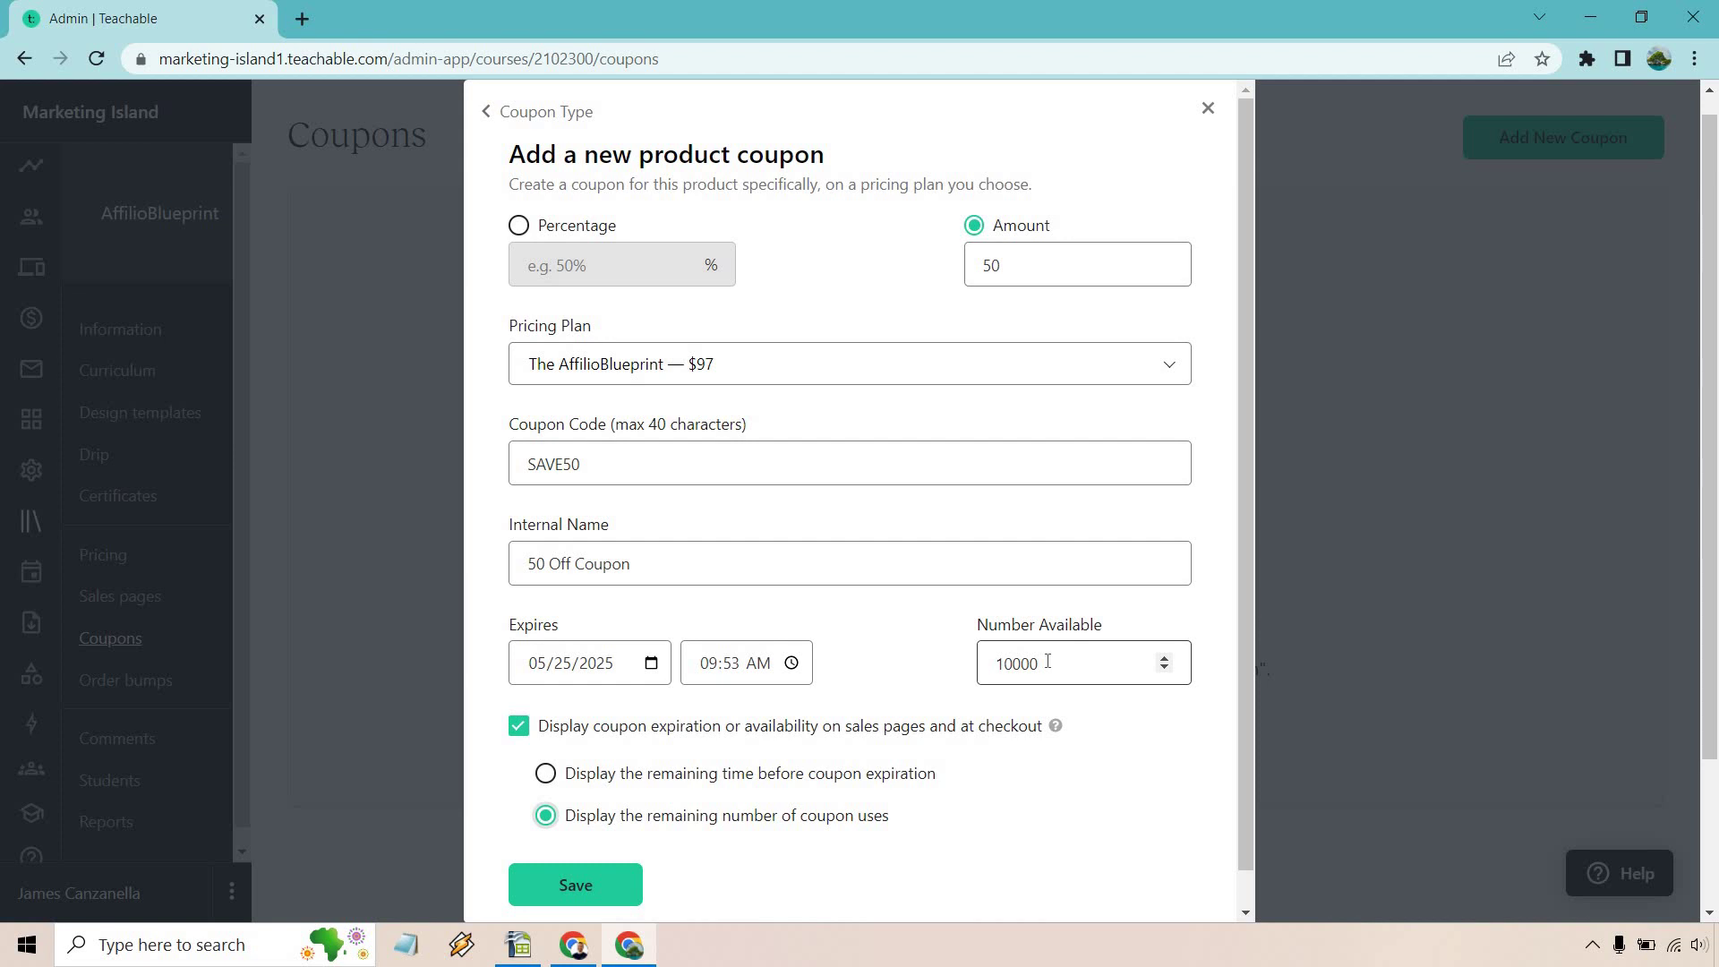
{"action": "left_click", "coordinate": [1048, 661]}
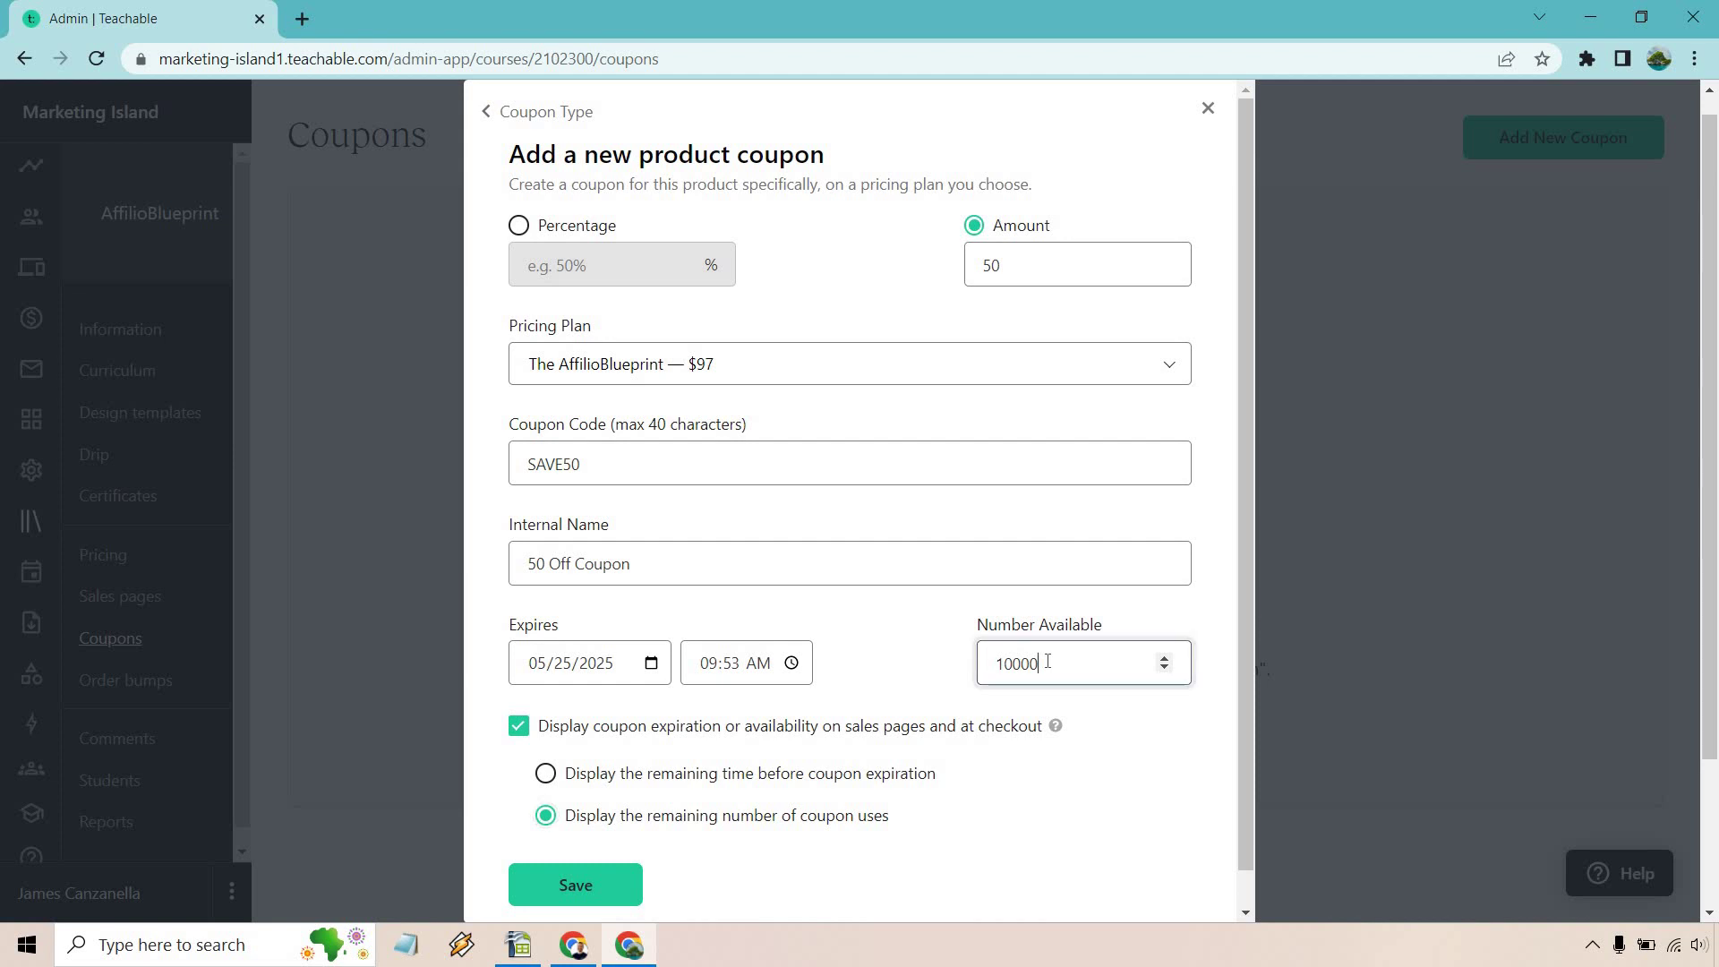
{"action": "key", "text": "BackSpace"}
{"action": "key", "text": "BackSpace"}
{"action": "key", "text": "BackSpace"}
{"action": "key", "text": "BackSpace"}
{"action": "key", "text": "BackSpace"}
{"action": "type", "text": "8"}
{"action": "left_click", "coordinate": [1157, 754]}
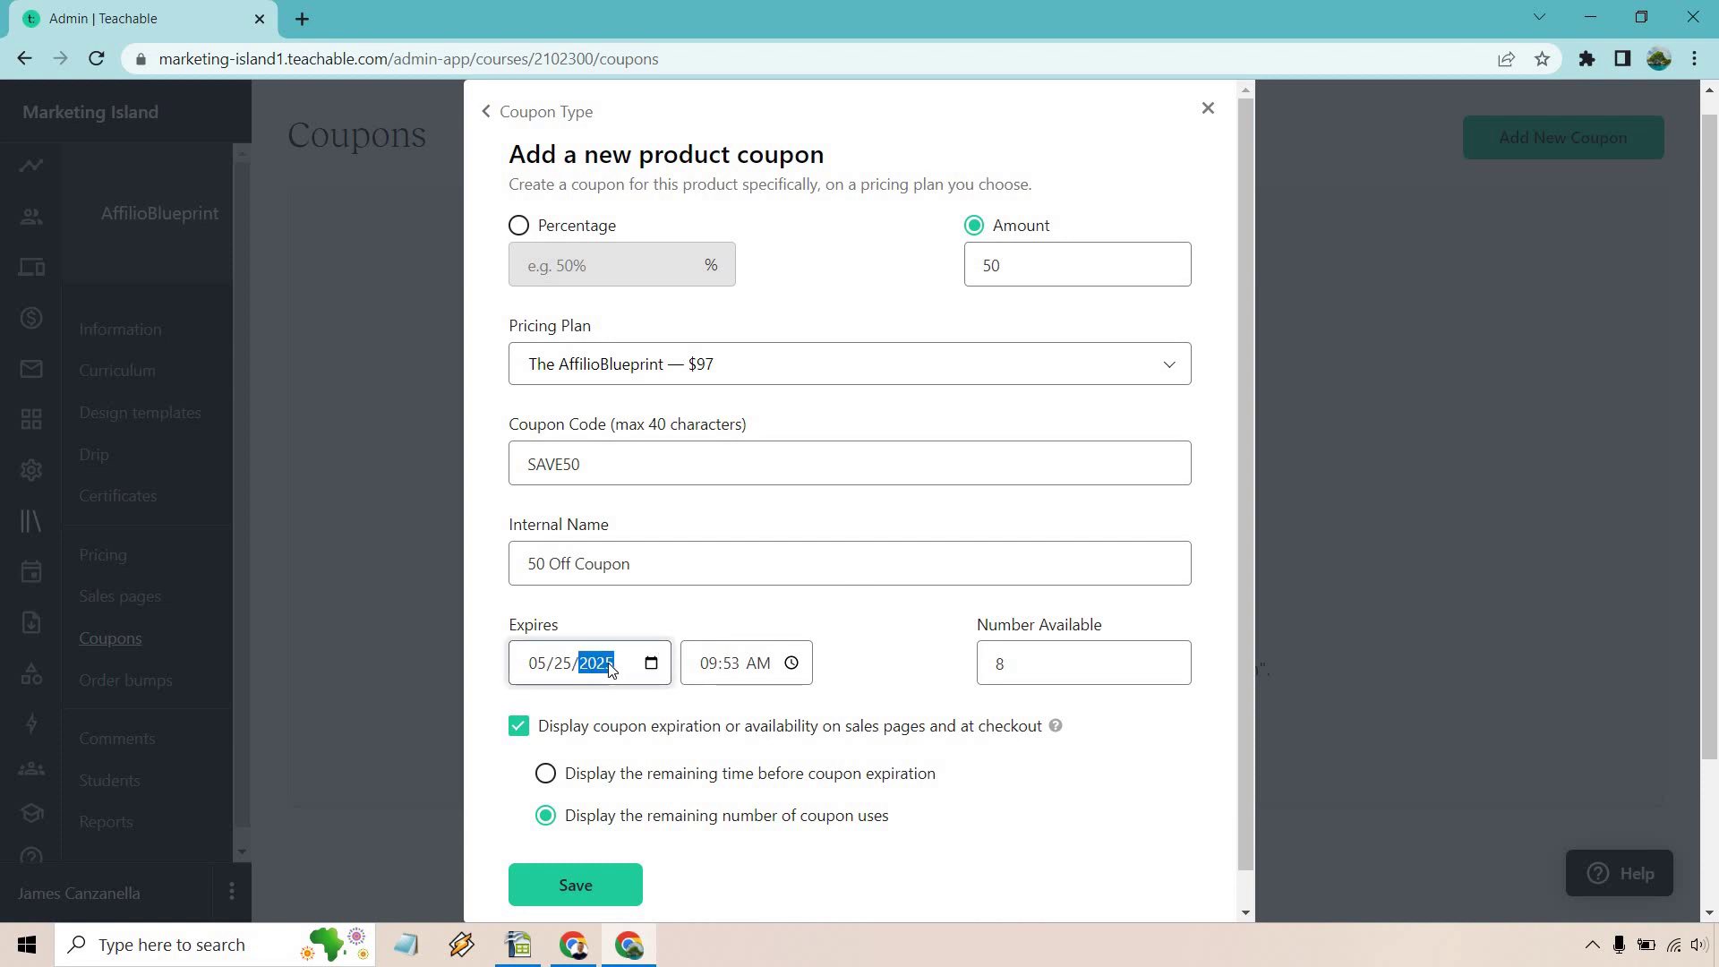
Set the coupon's expiry date to 12/25/2025 from the calendar.
{"action": "left_click", "coordinate": [653, 664]}
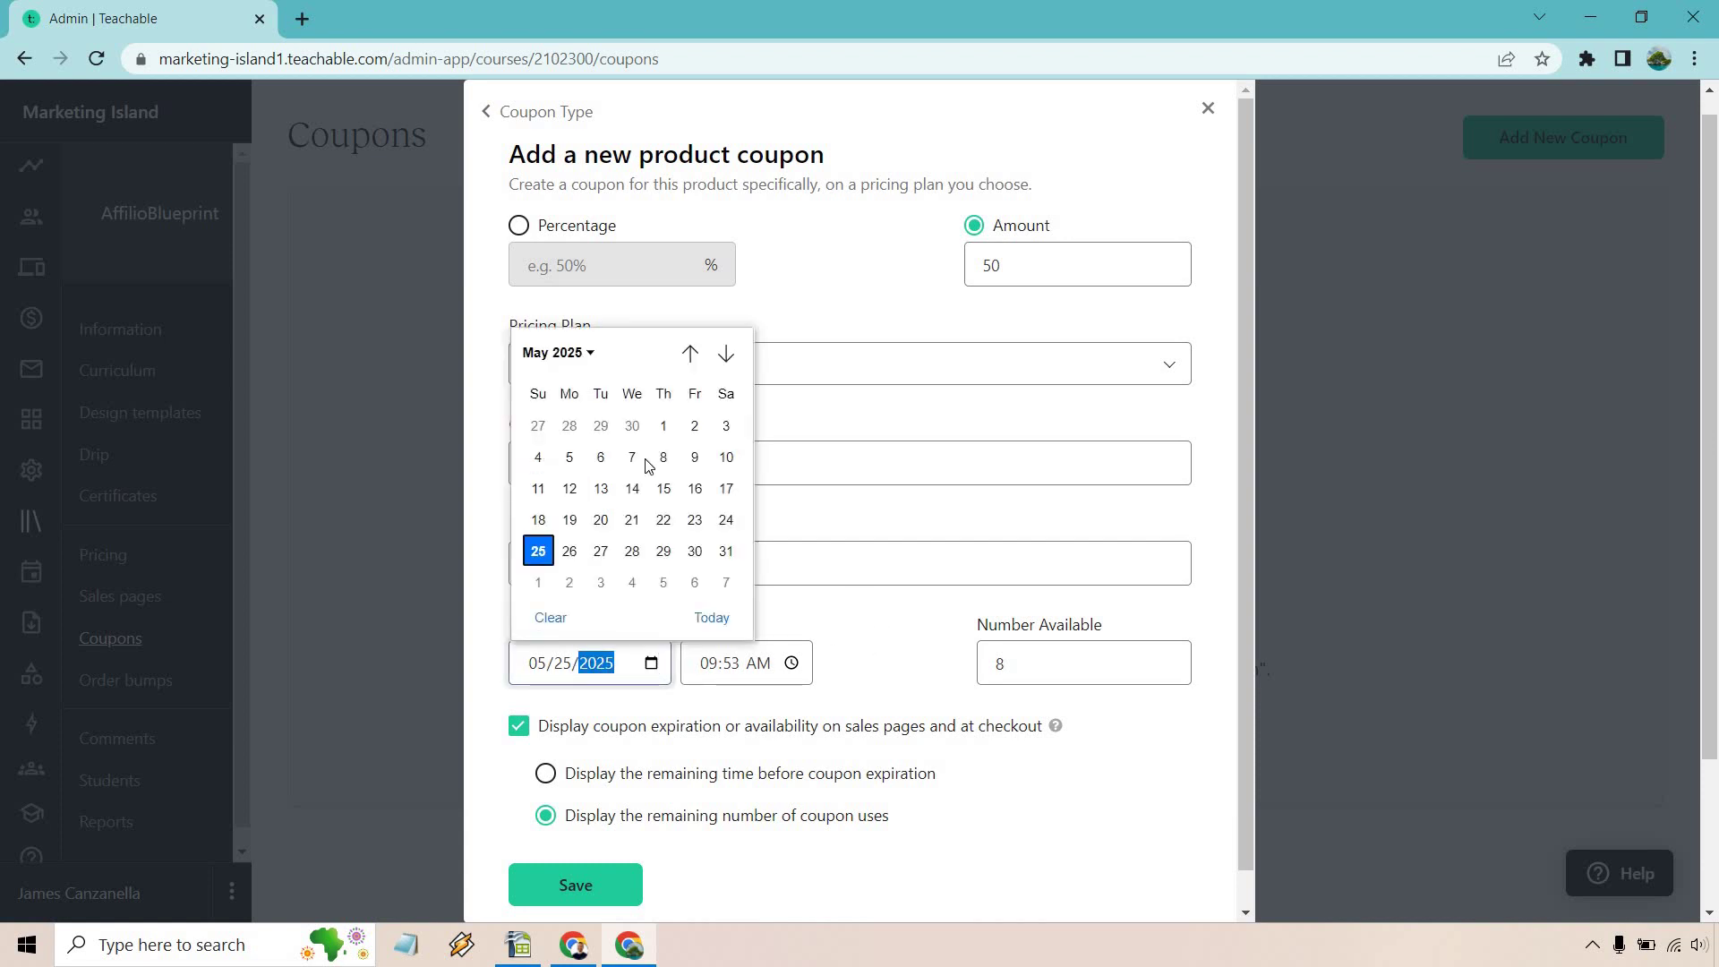
{"action": "left_click", "coordinate": [592, 358]}
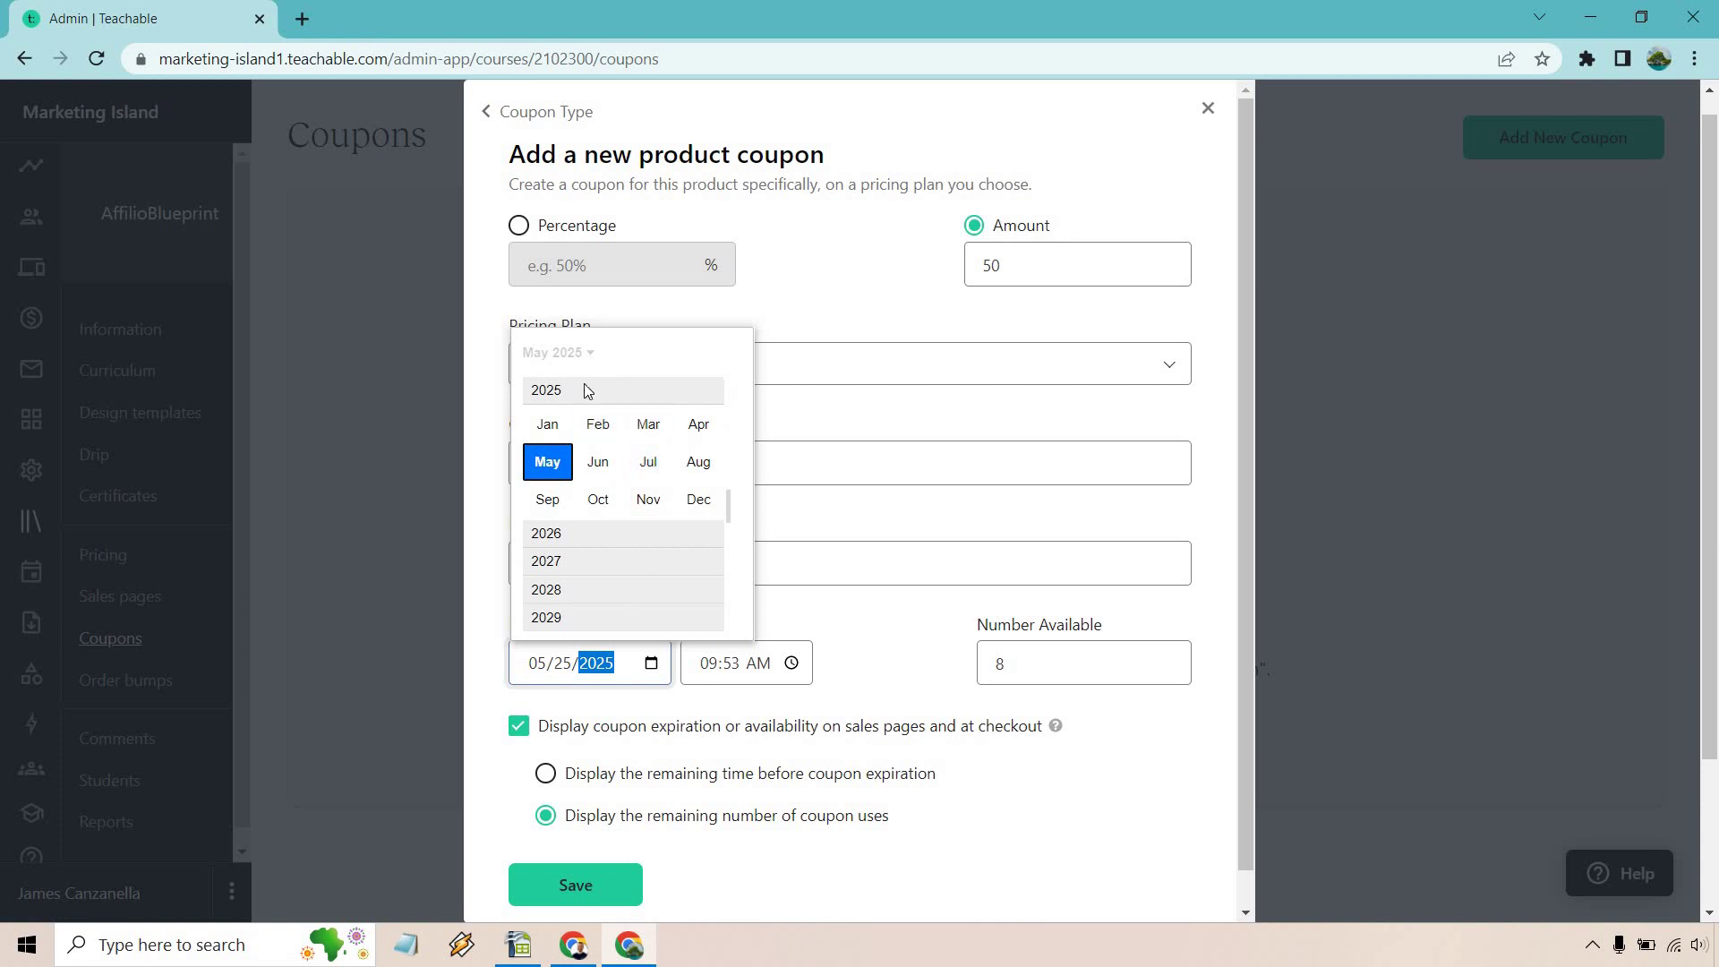
{"action": "left_click", "coordinate": [699, 498]}
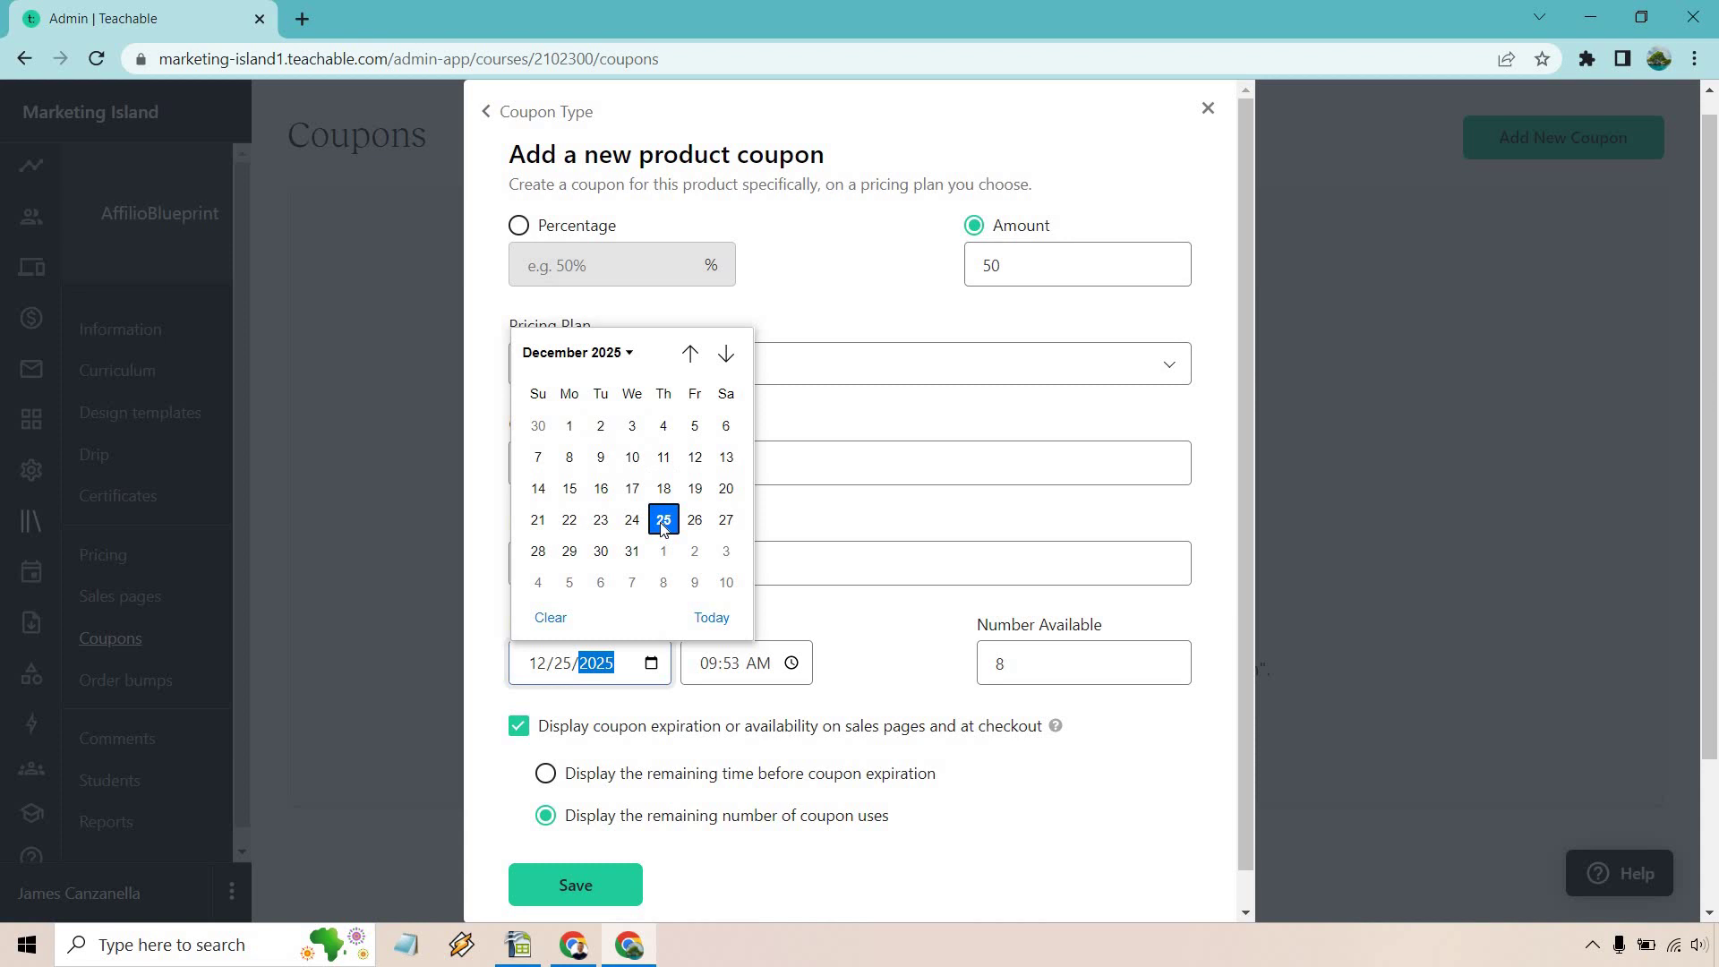
{"action": "left_click", "coordinate": [663, 521]}
{"action": "left_click", "coordinate": [866, 653]}
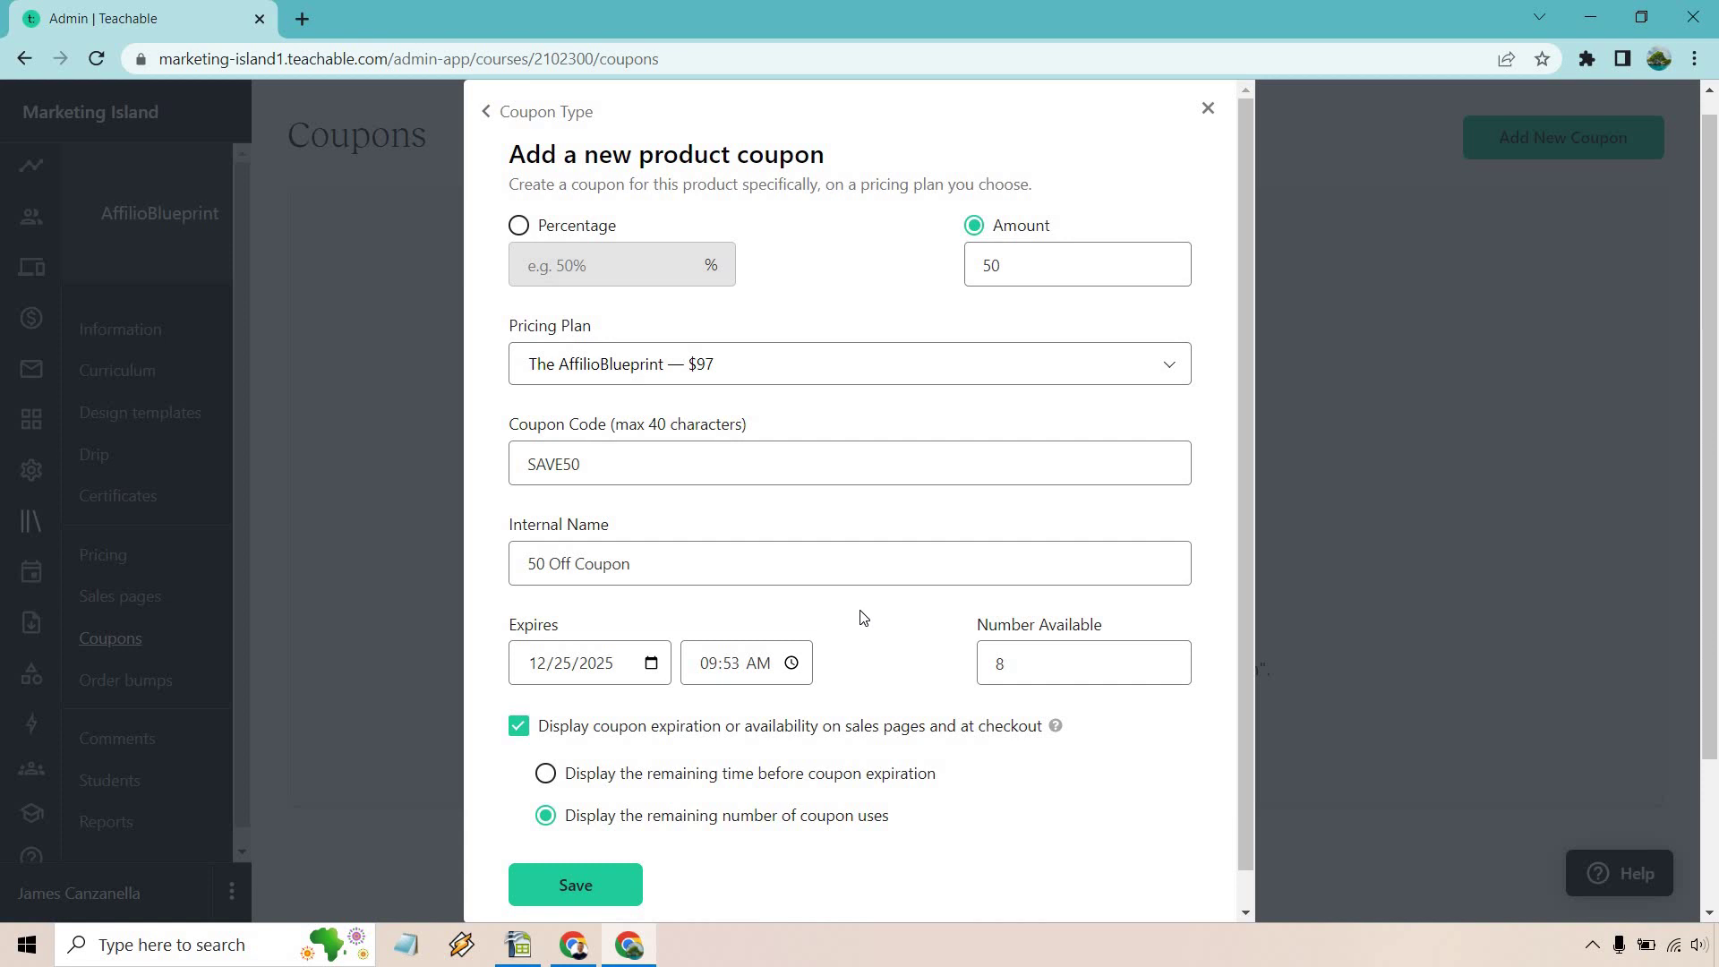
Save the coupon, apply SAVE50 in the checkout preview to confirm $47.00, then remove it.
{"action": "left_click", "coordinate": [593, 880]}
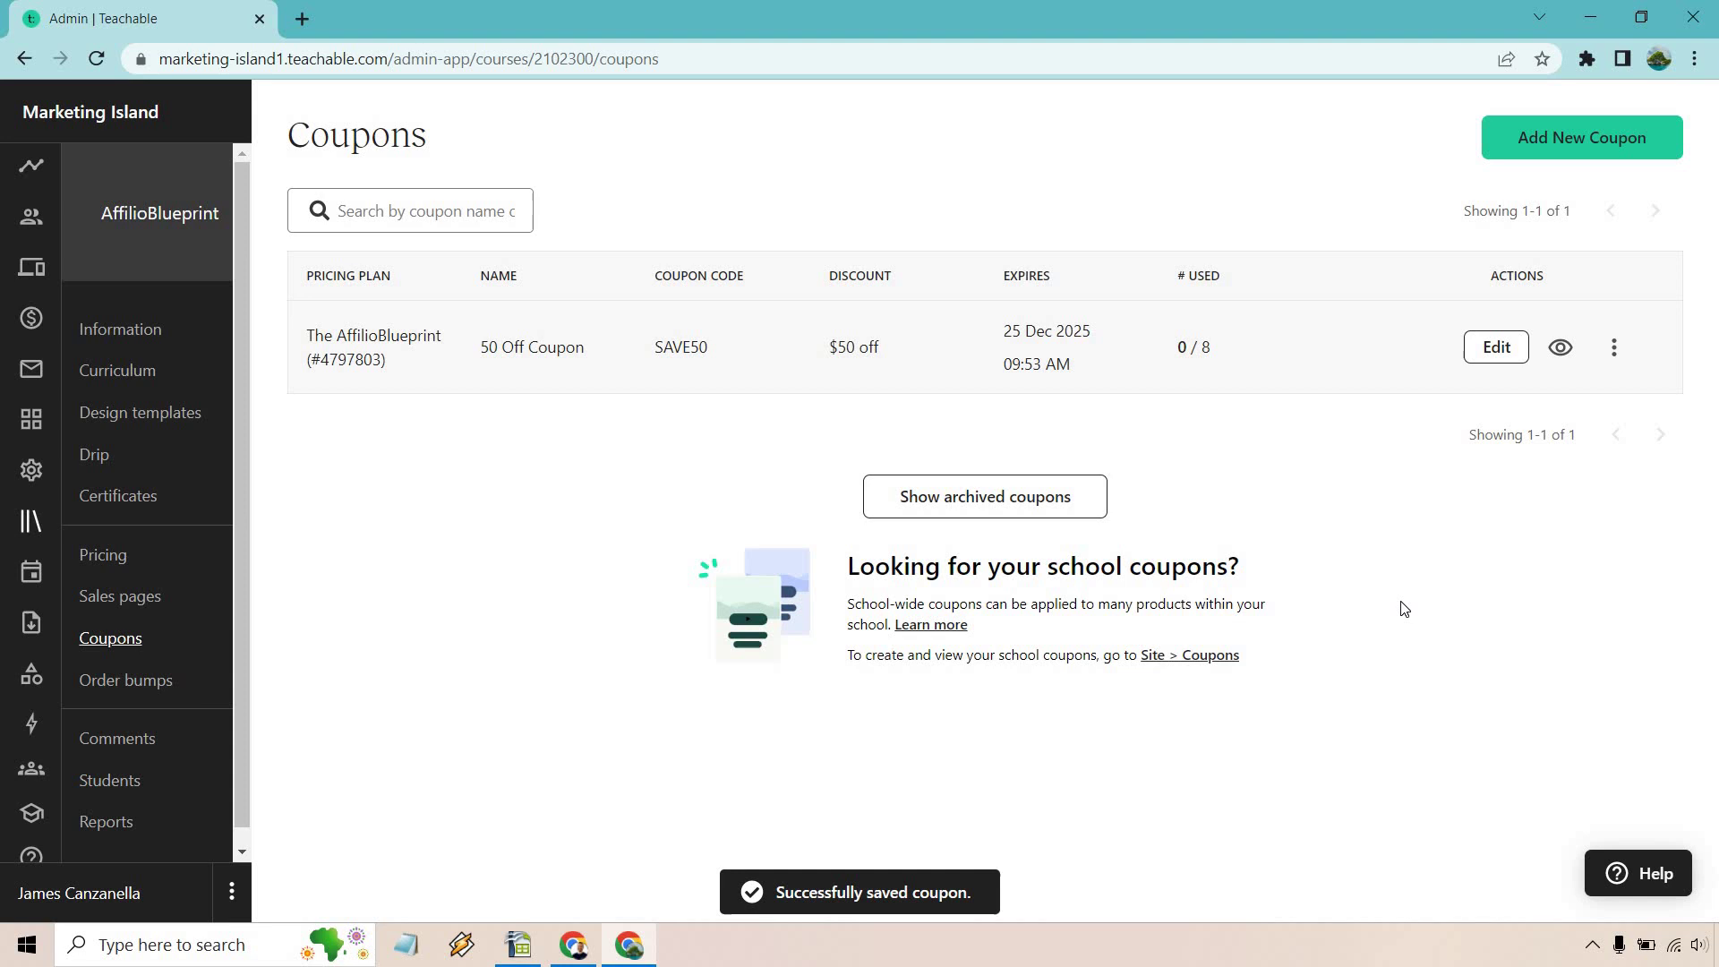
{"action": "double_click", "coordinate": [682, 347]}
{"action": "key", "text": "ctrl+c"}
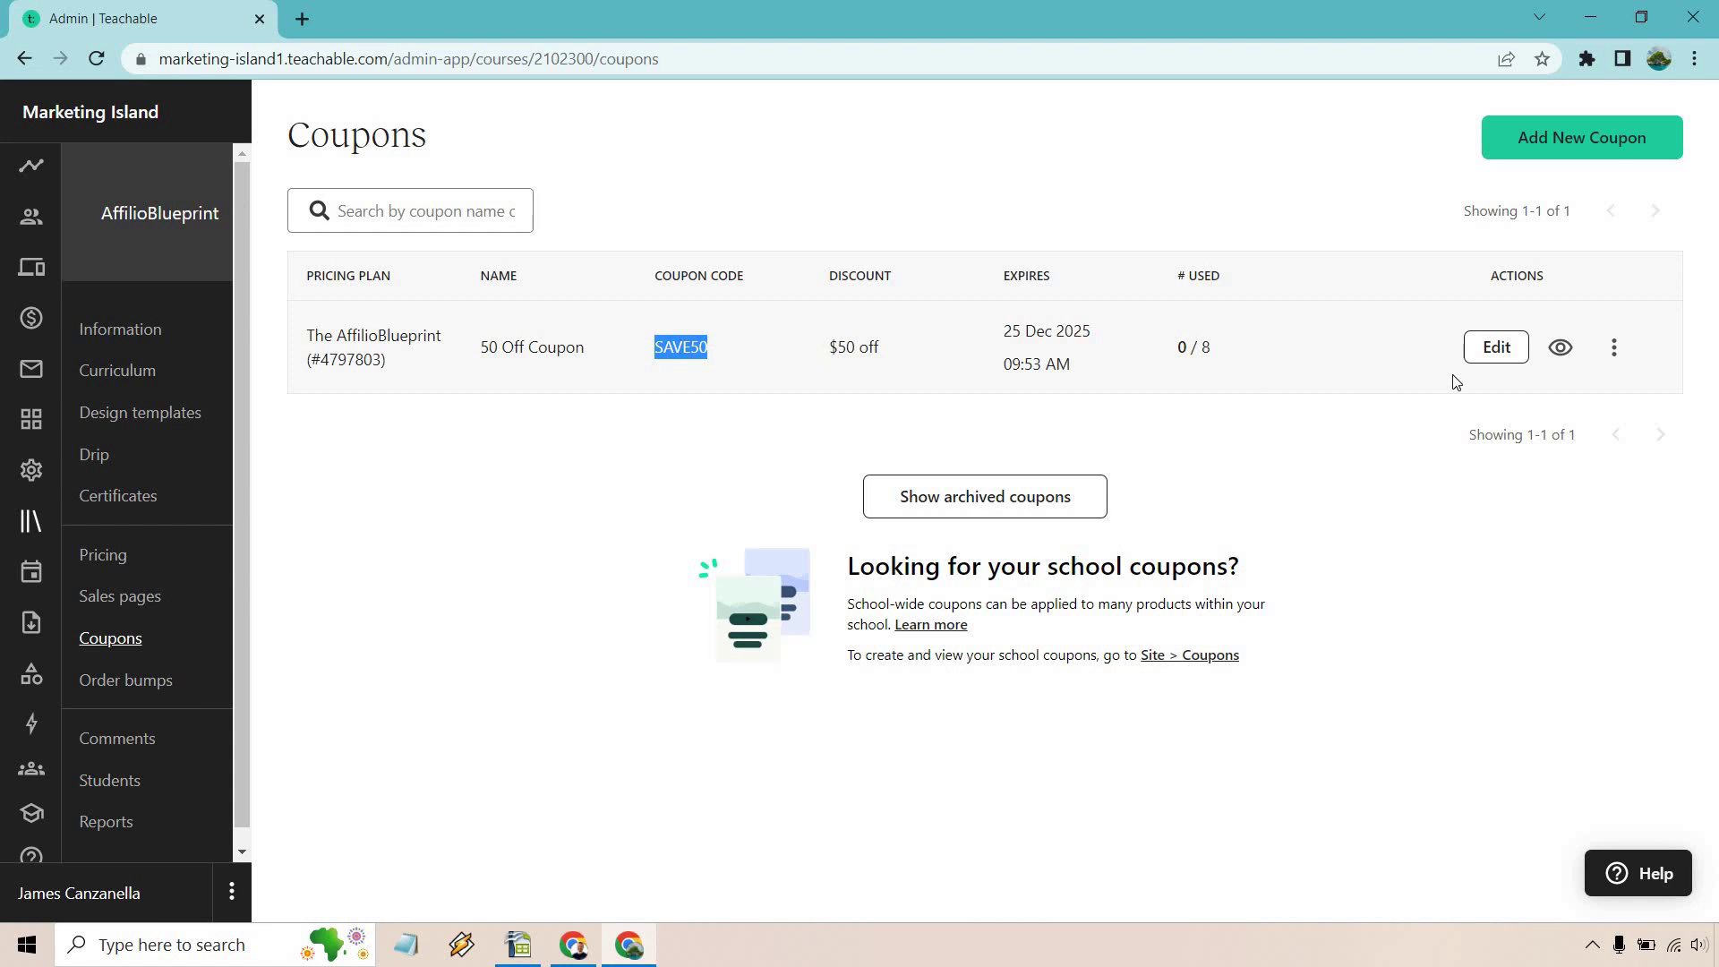
{"action": "left_click", "coordinate": [1563, 351]}
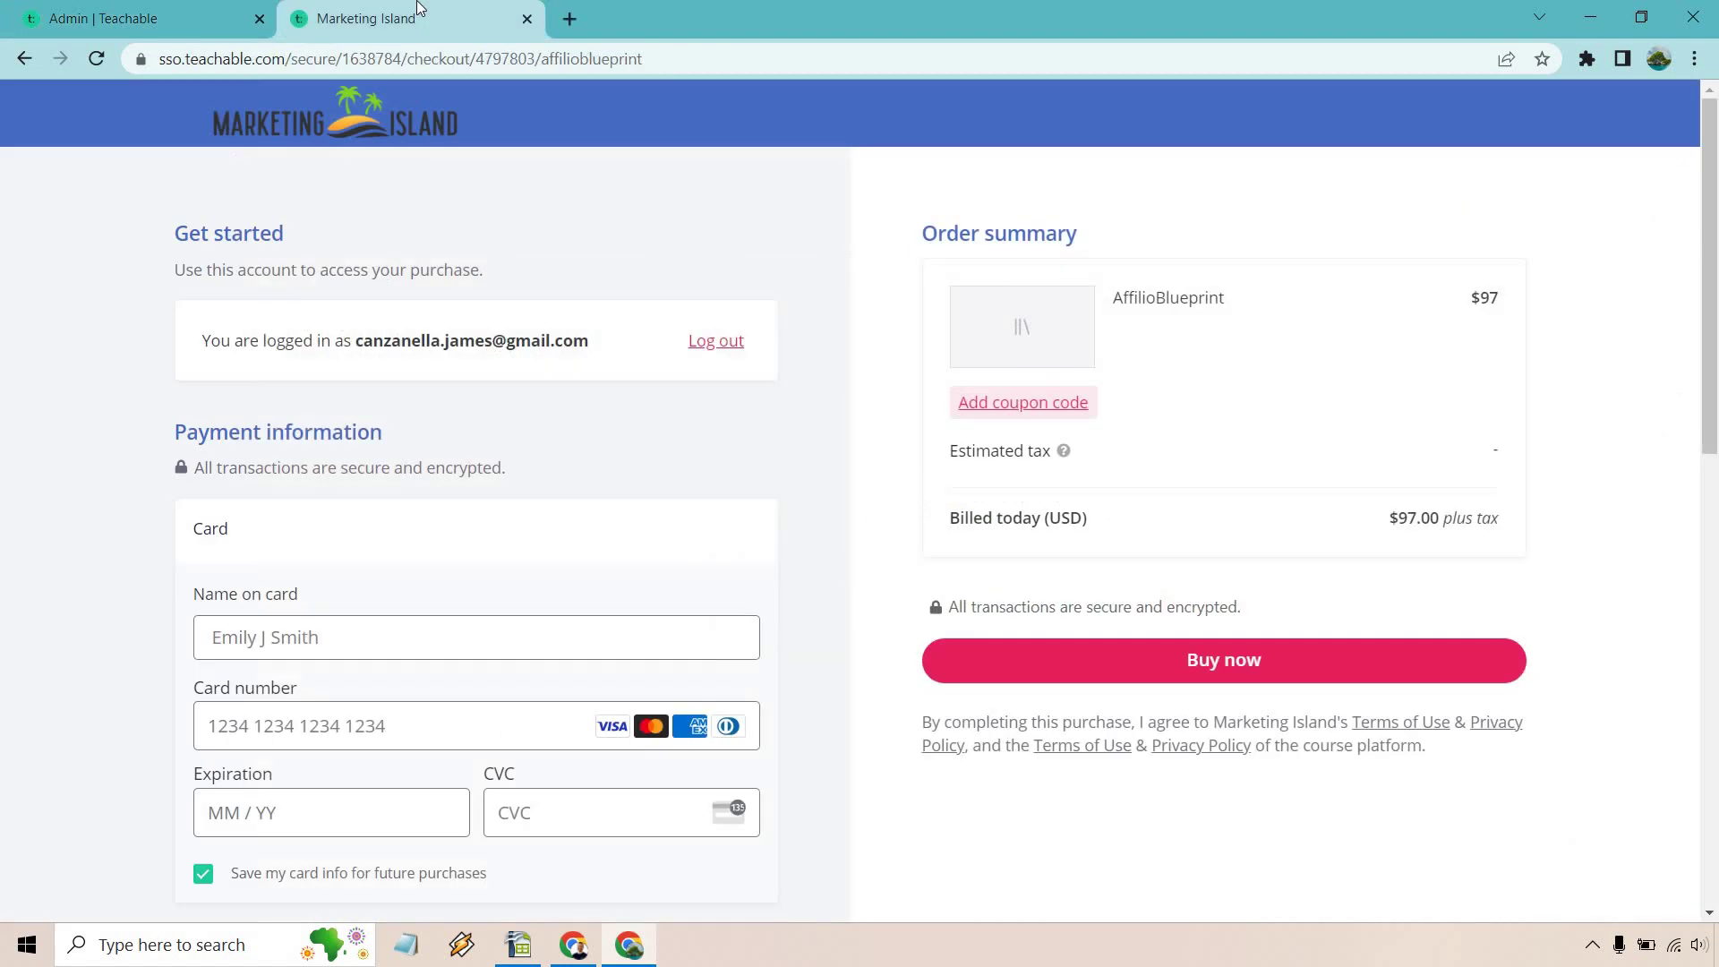
{"action": "left_click", "coordinate": [1031, 405]}
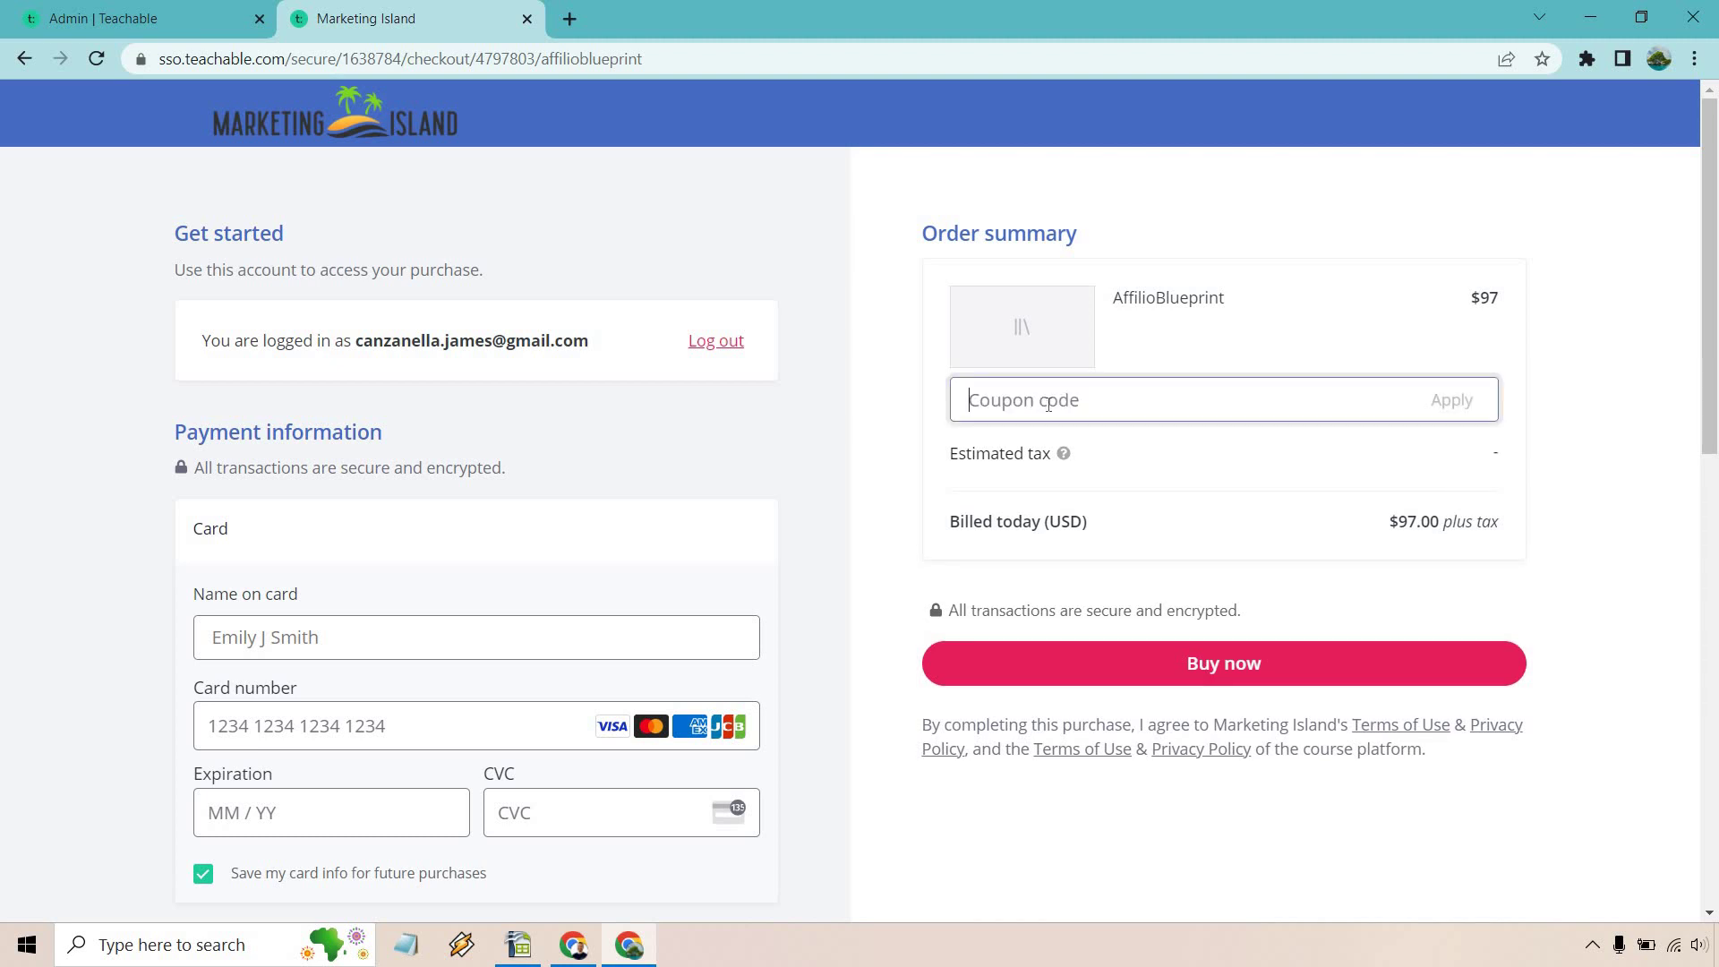
{"action": "key", "text": "ctrl+v"}
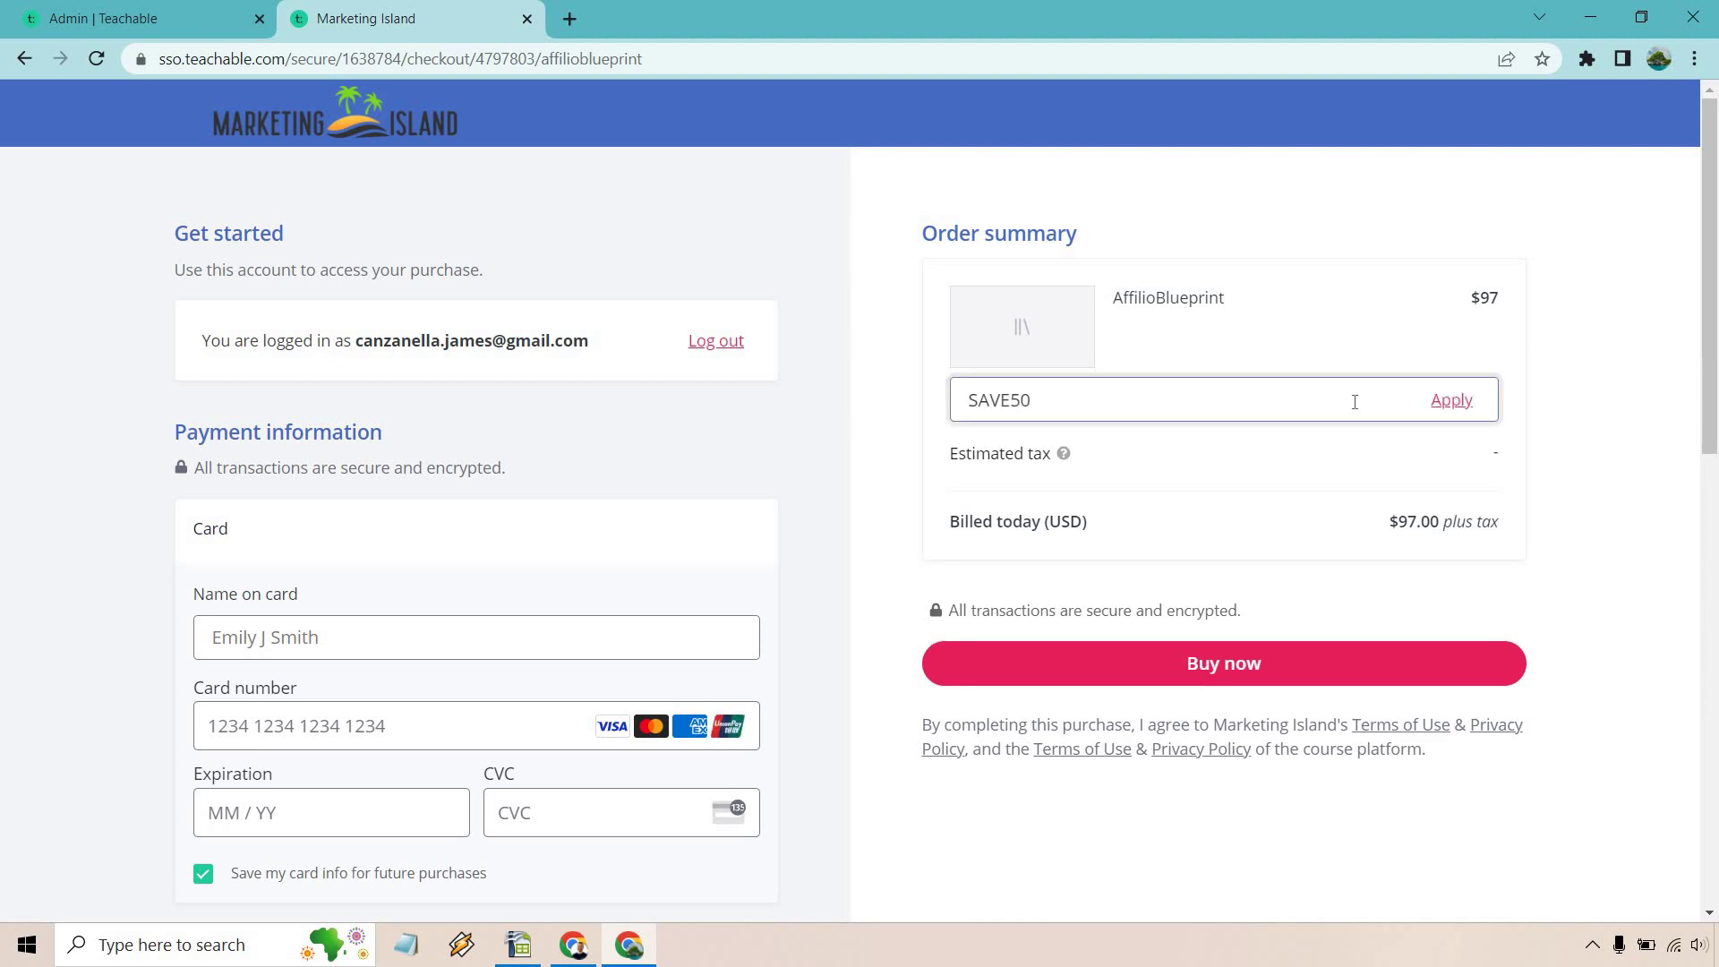
{"action": "left_click", "coordinate": [1451, 411]}
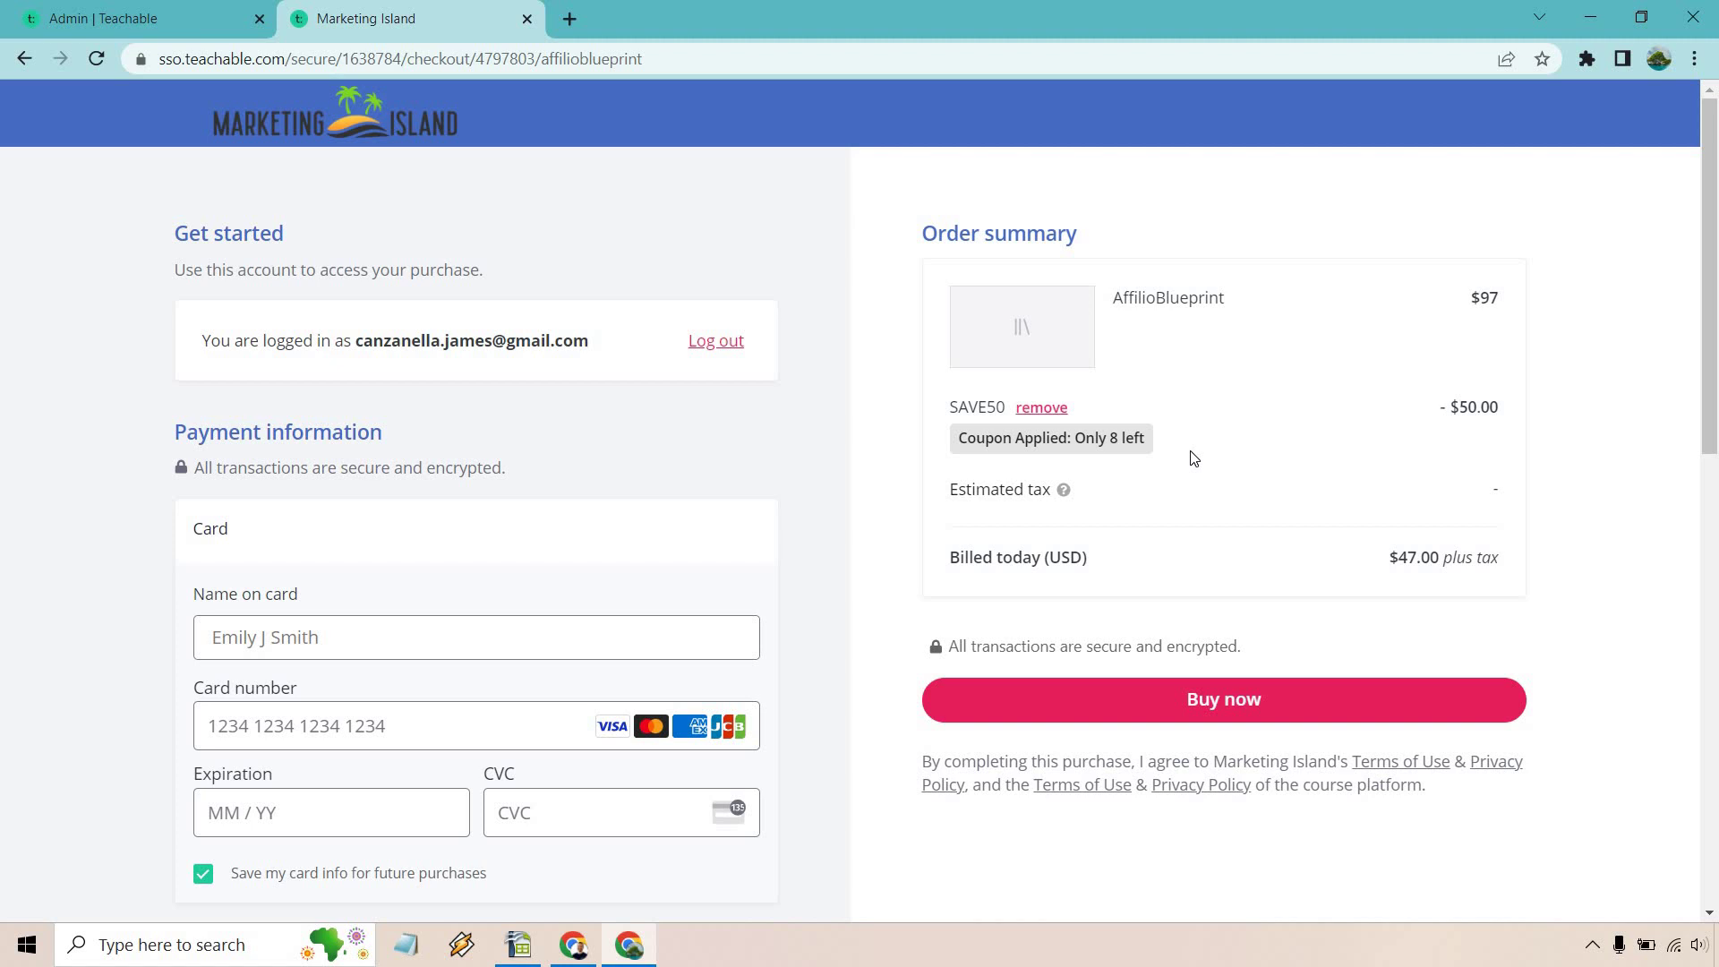
{"action": "left_click", "coordinate": [1041, 408]}
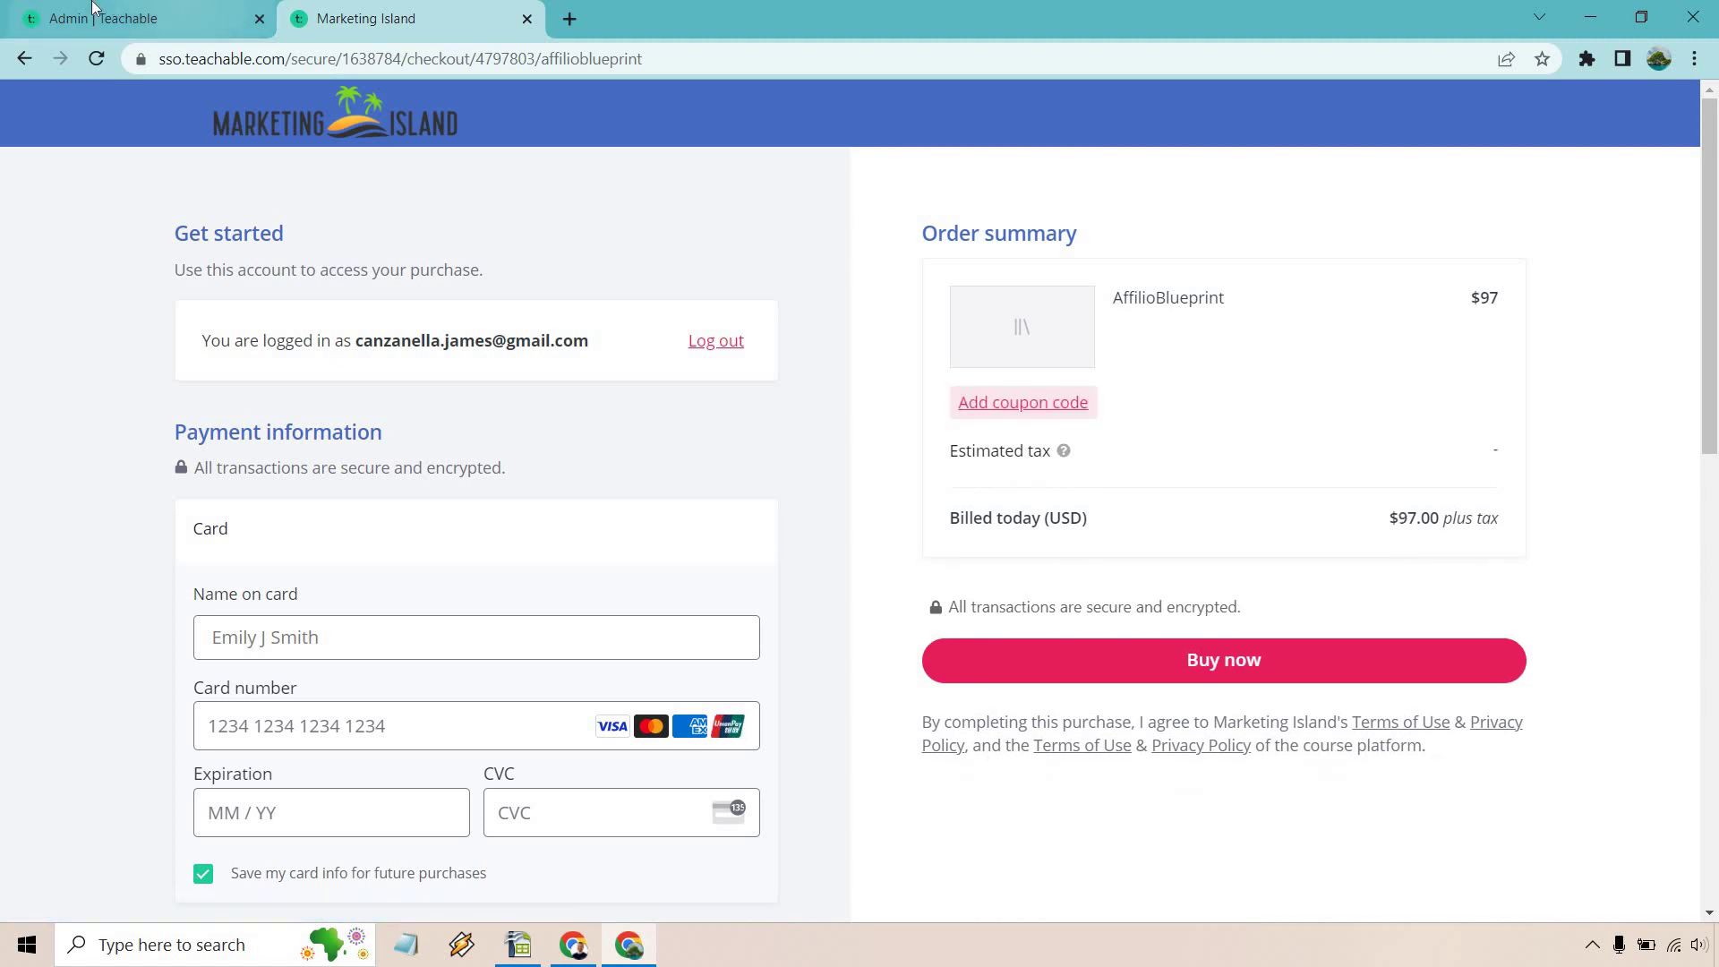
{"action": "left_click", "coordinate": [92, 8]}
Switch the coupon to show remaining time, set expiry to 05/25/2023 11:55 AM, and save.
{"action": "left_click", "coordinate": [1494, 348]}
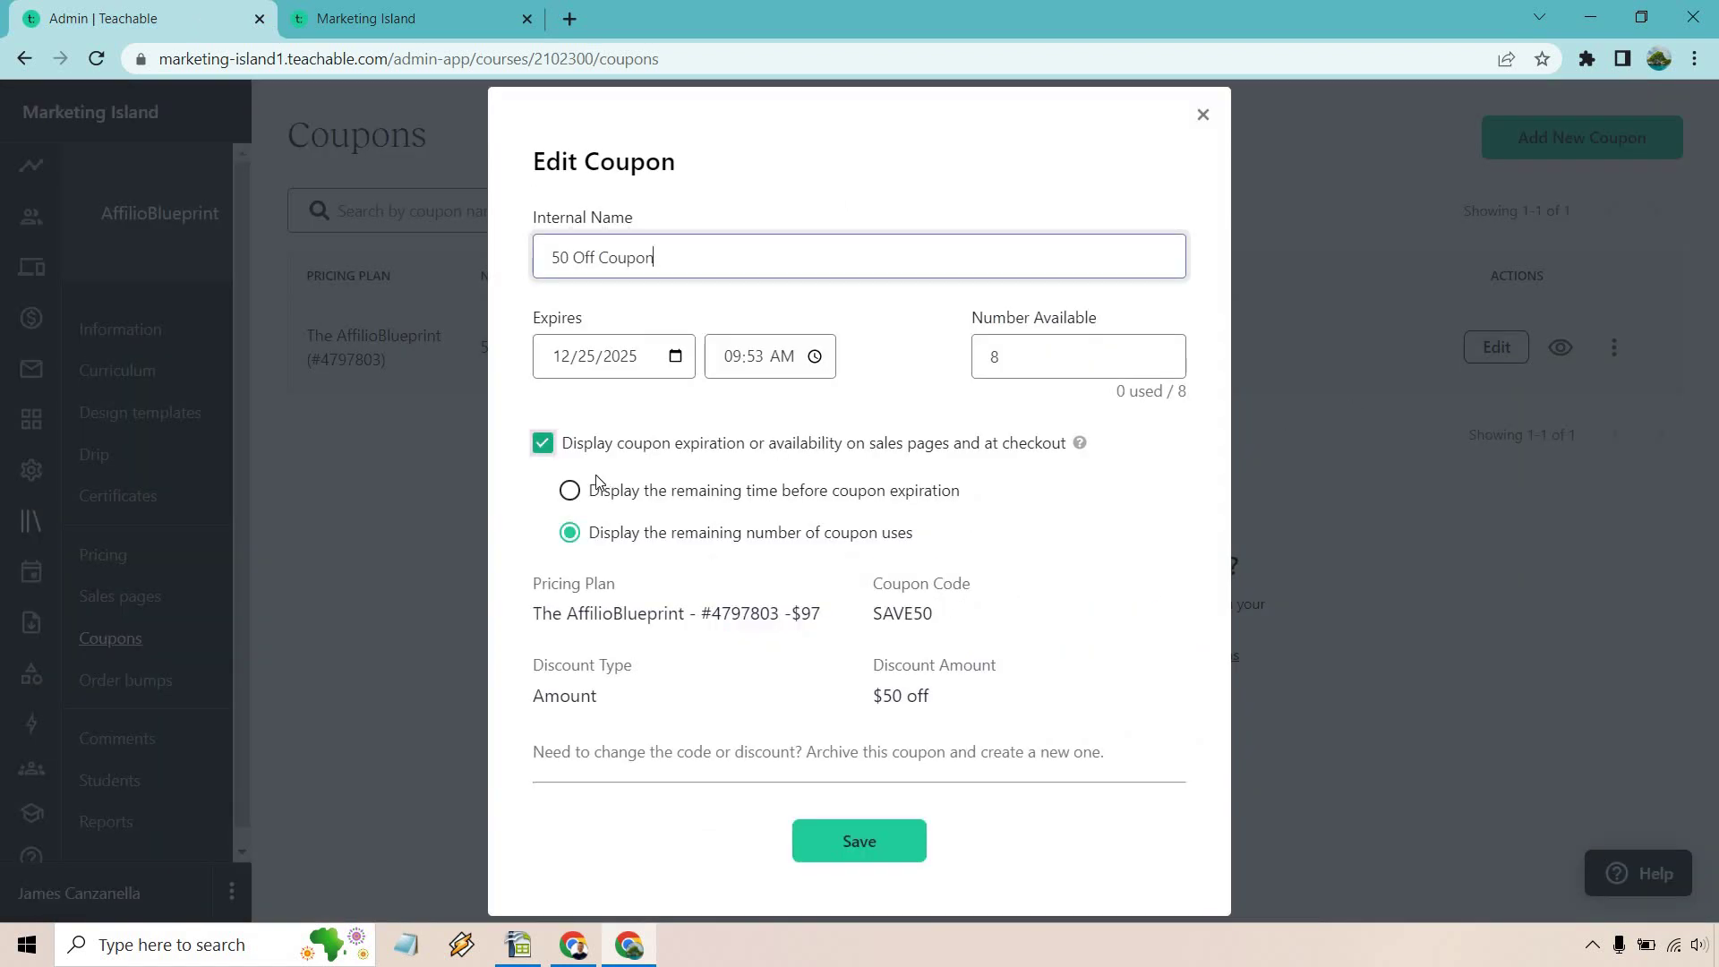
{"action": "left_click", "coordinate": [570, 490]}
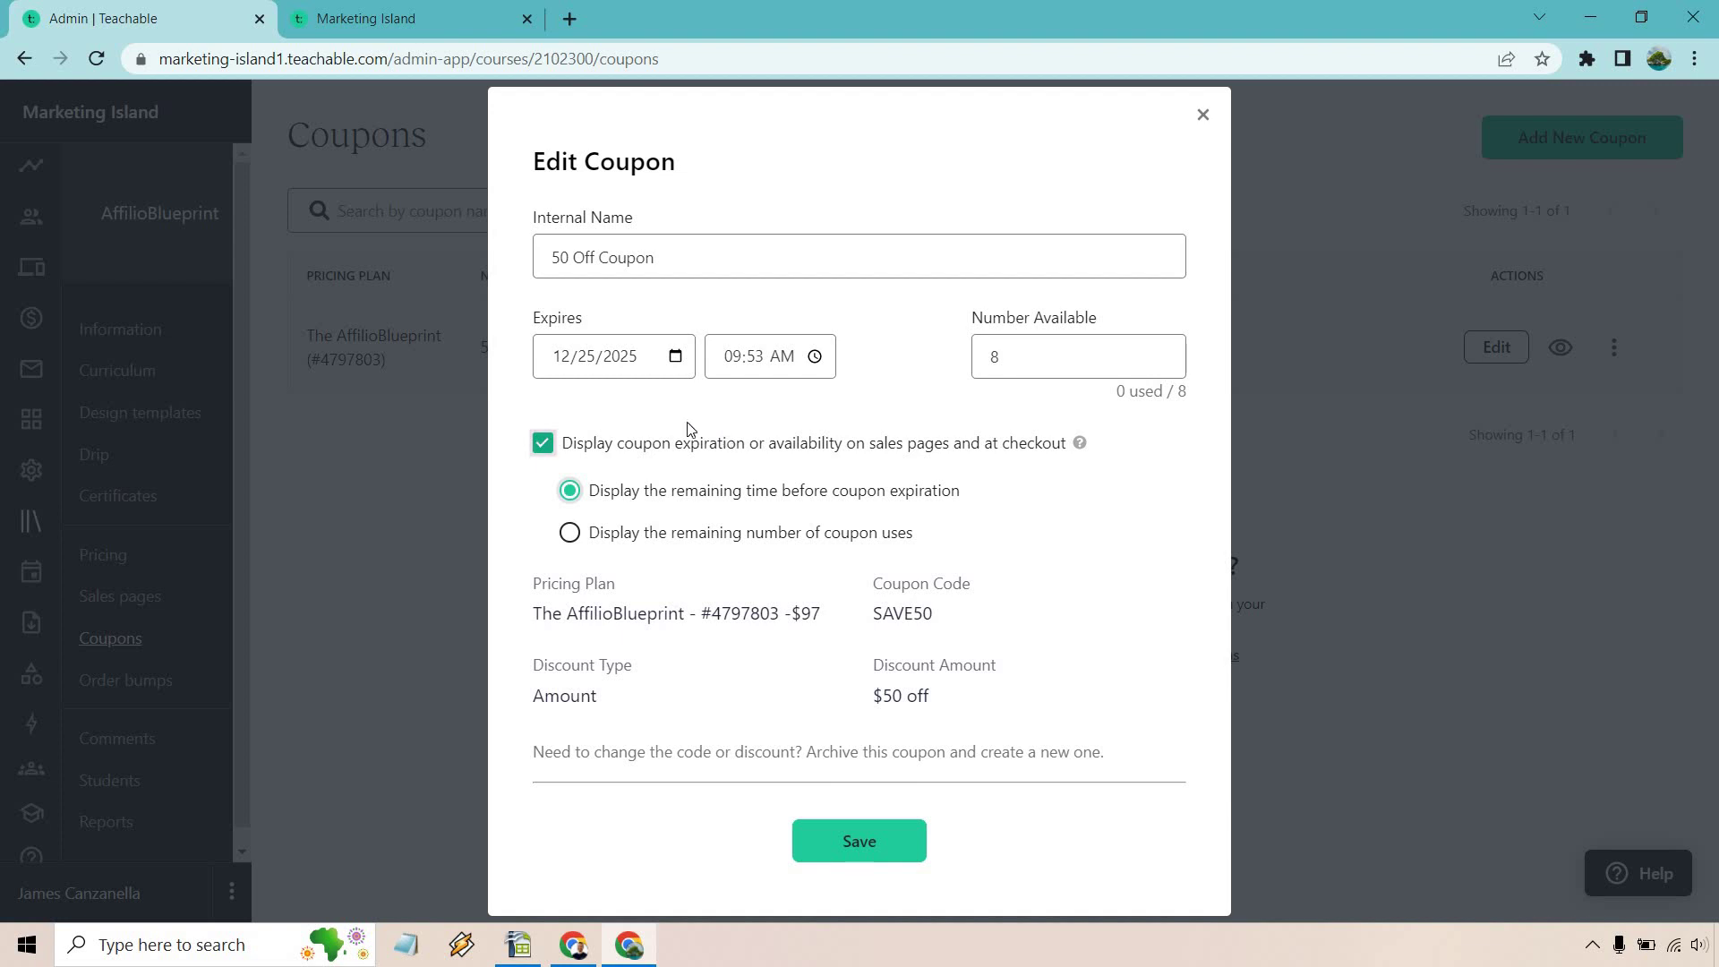
{"action": "left_click", "coordinate": [622, 358]}
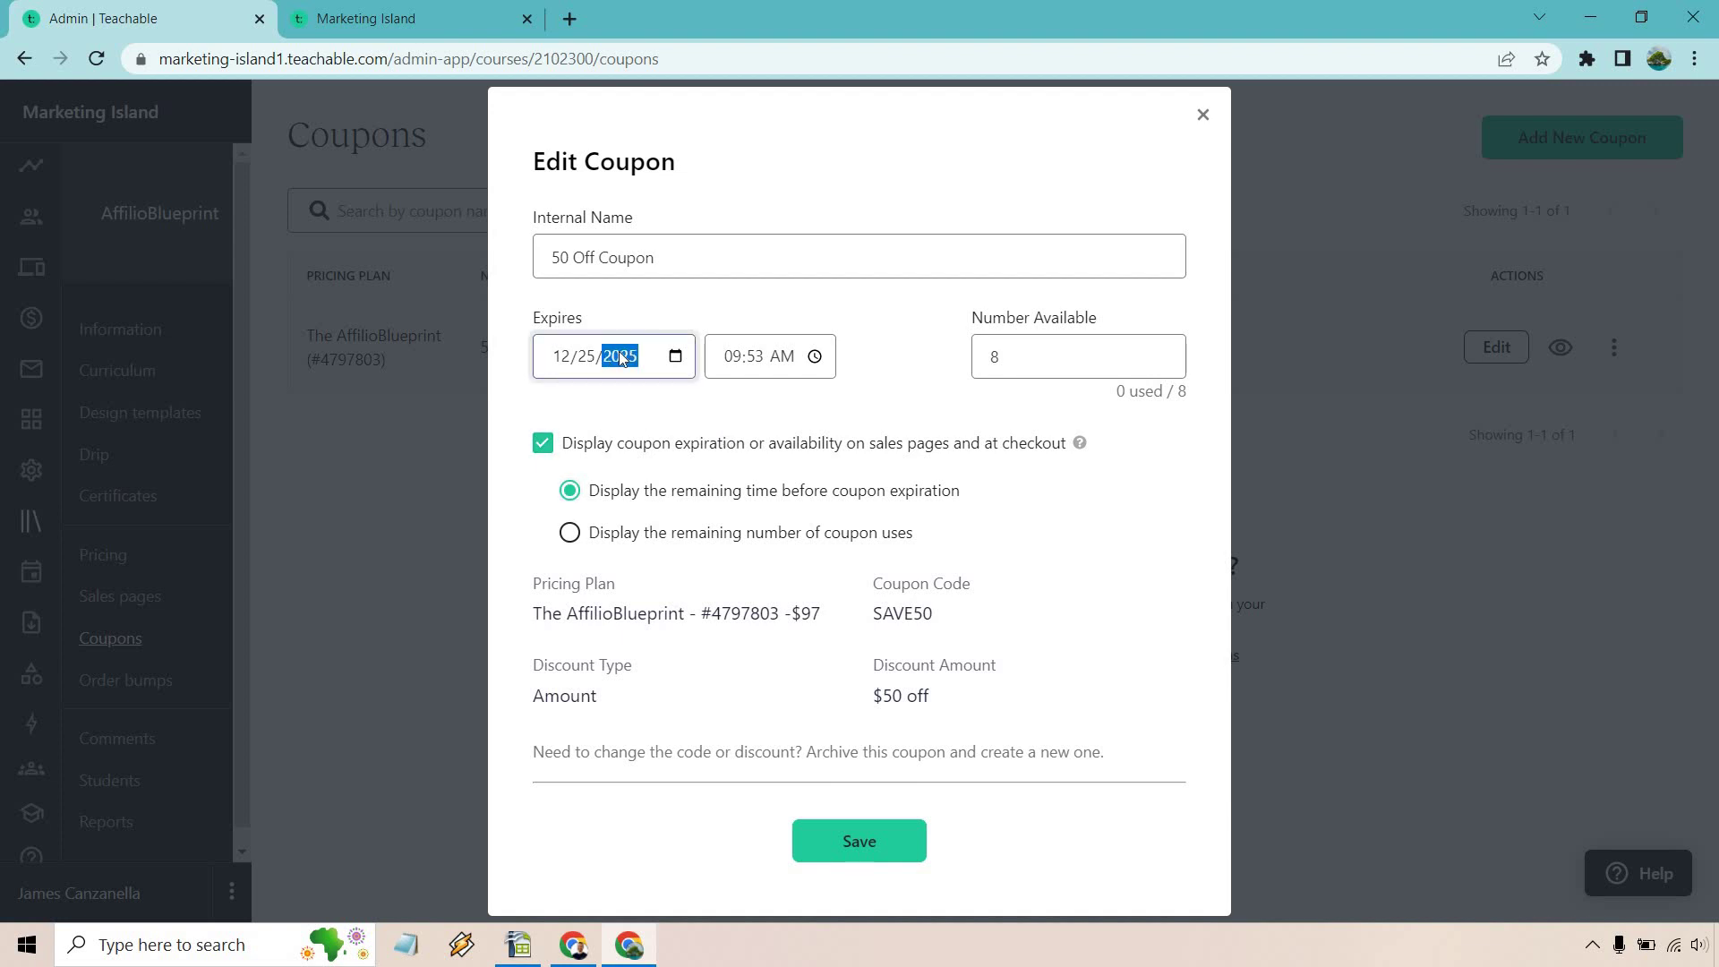
{"action": "type", "text": "2023"}
{"action": "left_click", "coordinate": [876, 380]}
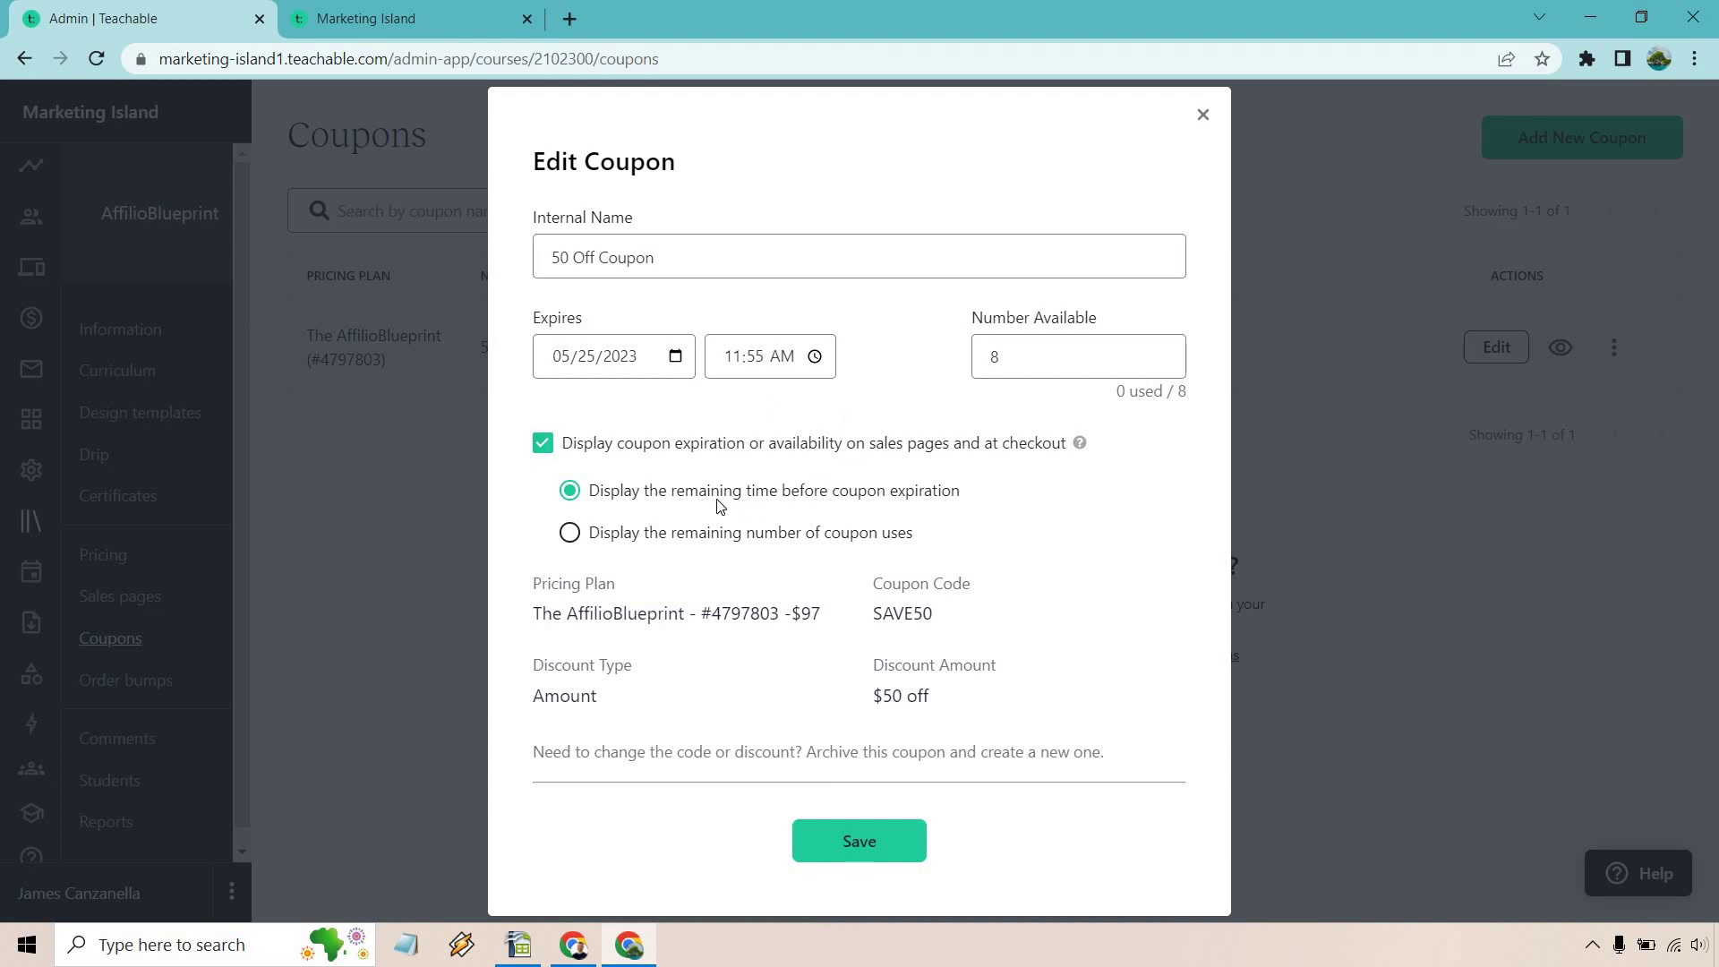
{"action": "left_click", "coordinate": [860, 841]}
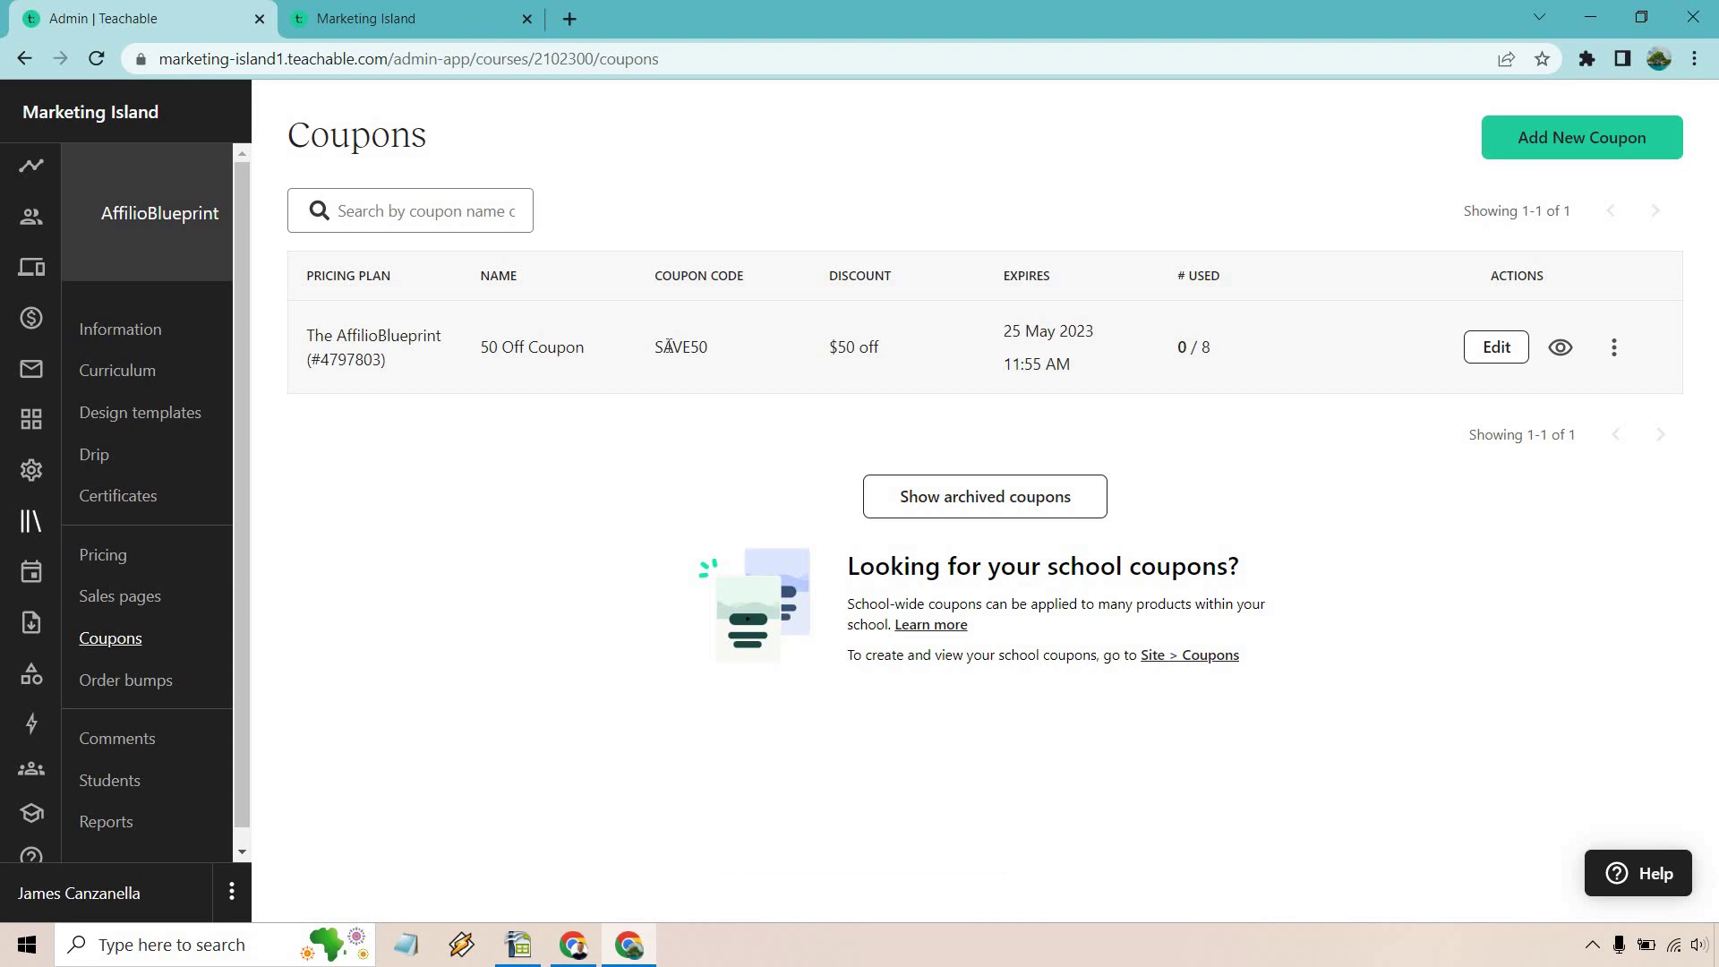
{"action": "double_click", "coordinate": [669, 347]}
{"action": "key", "text": "ctrl+c"}
Apply SAVE50 on the checkout page, dropping the total to $47.00 with a 1-hour expiry notice.
{"action": "left_click", "coordinate": [646, 502]}
{"action": "left_click", "coordinate": [465, 9]}
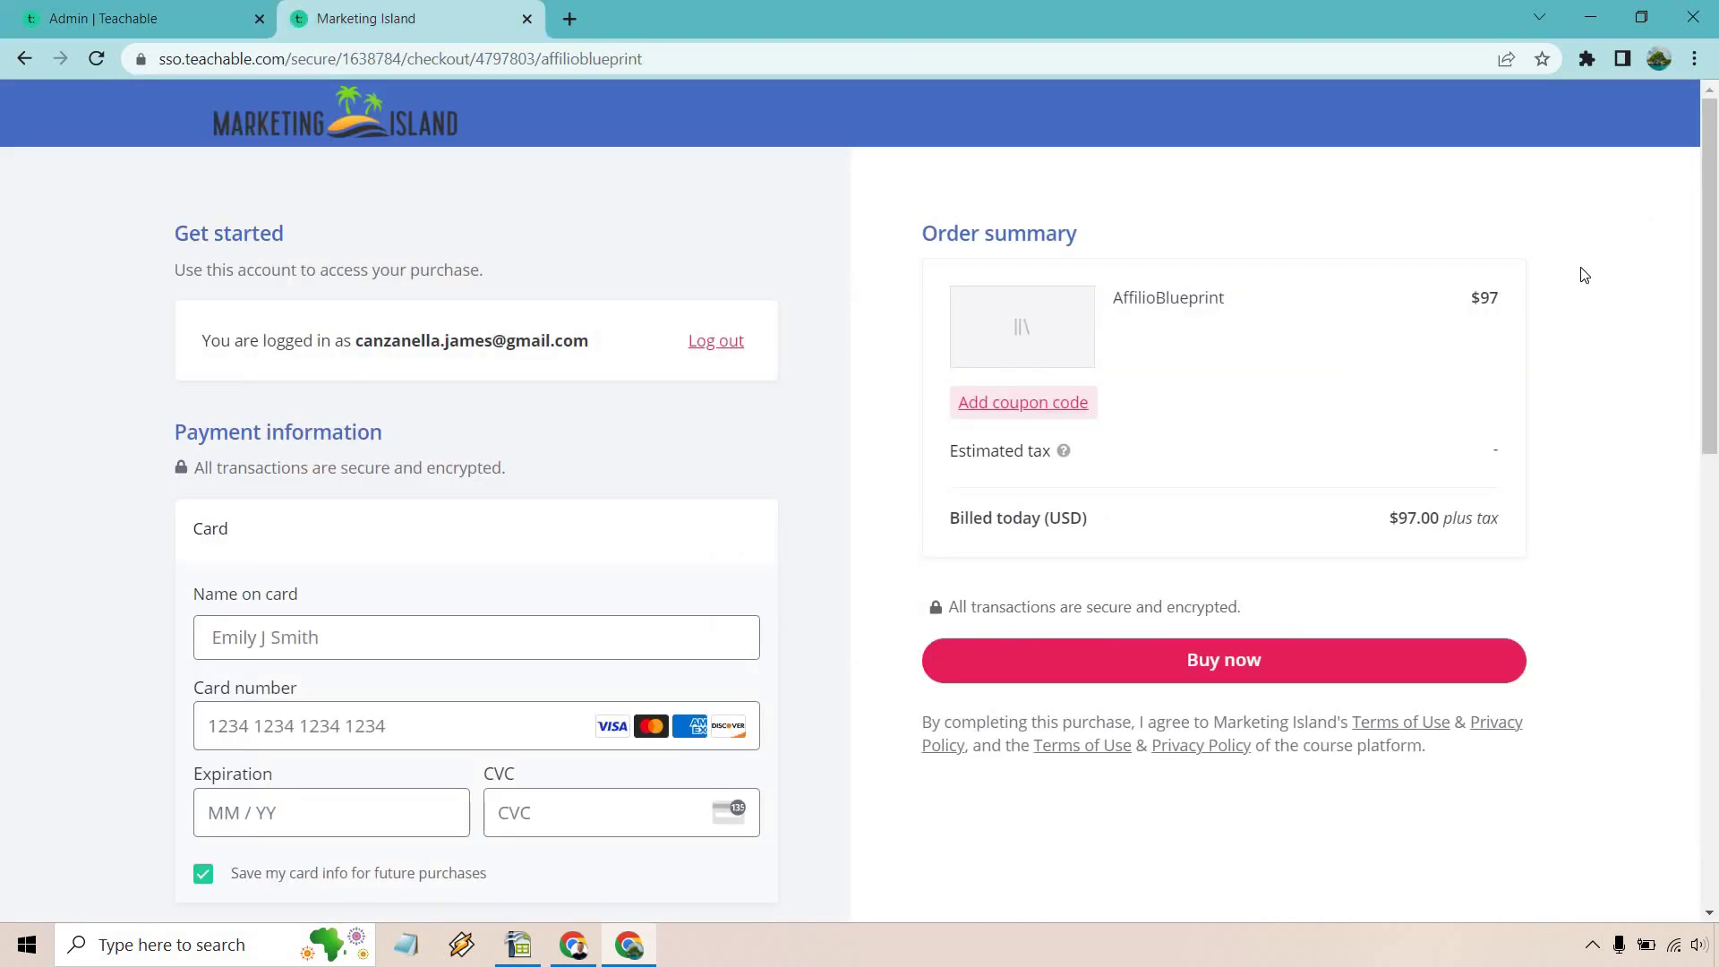
{"action": "left_click", "coordinate": [1009, 420]}
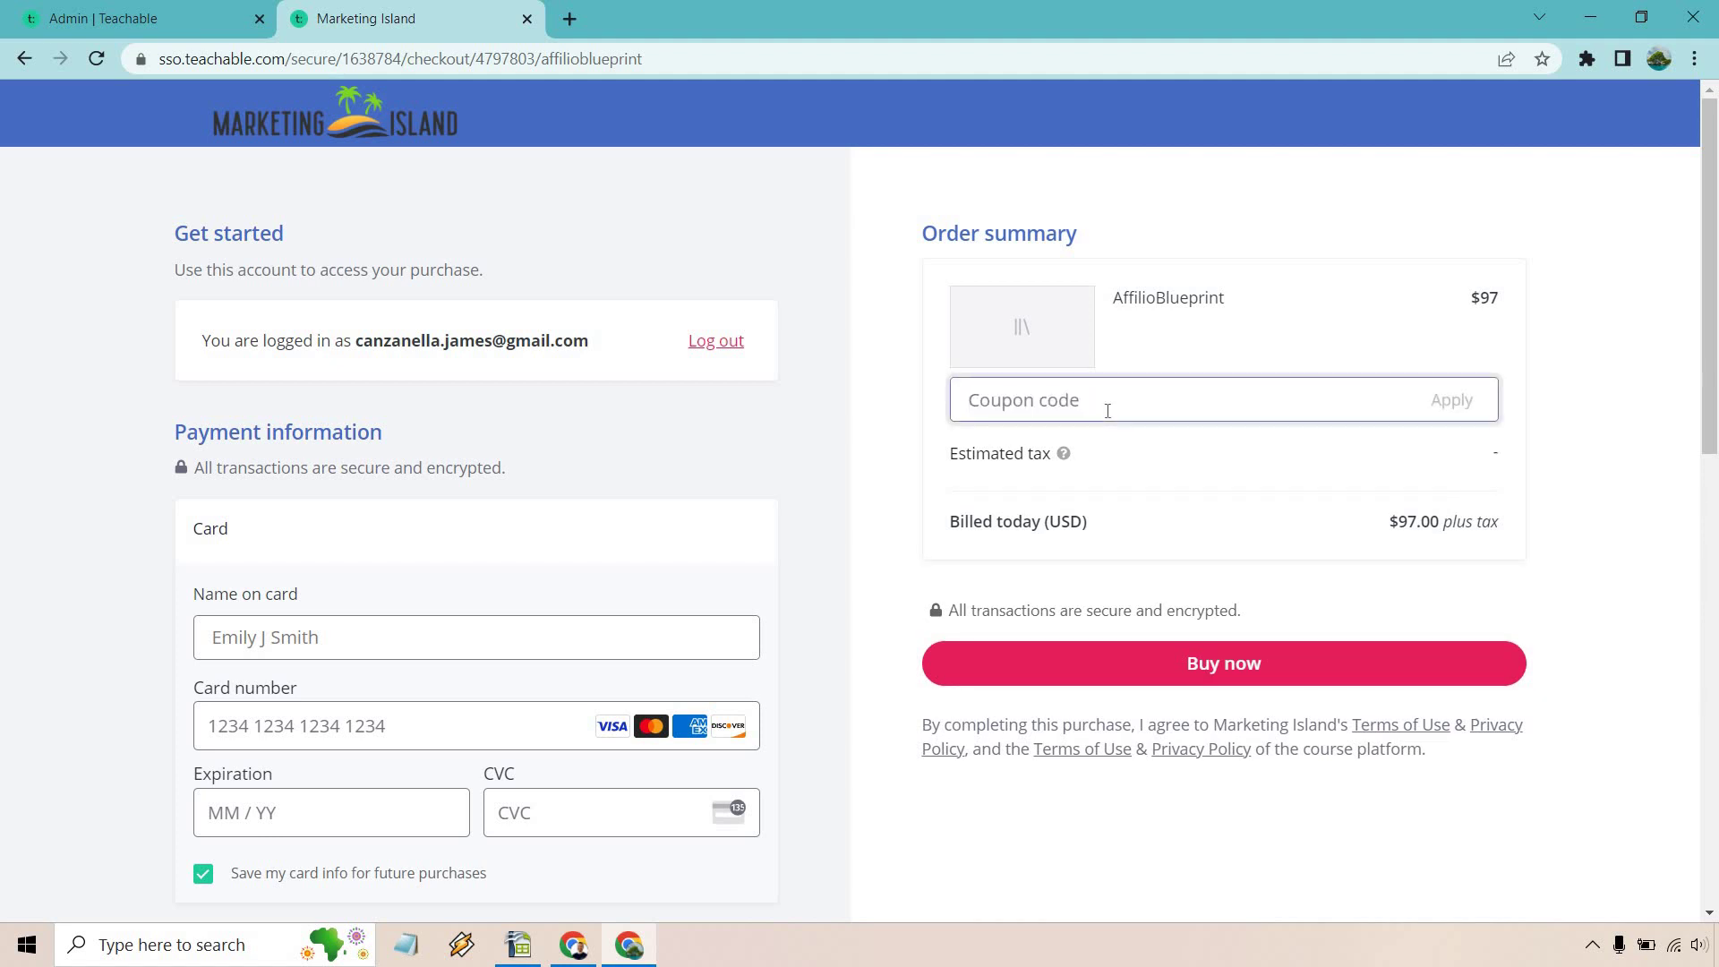
{"action": "key", "text": "ctrl+v"}
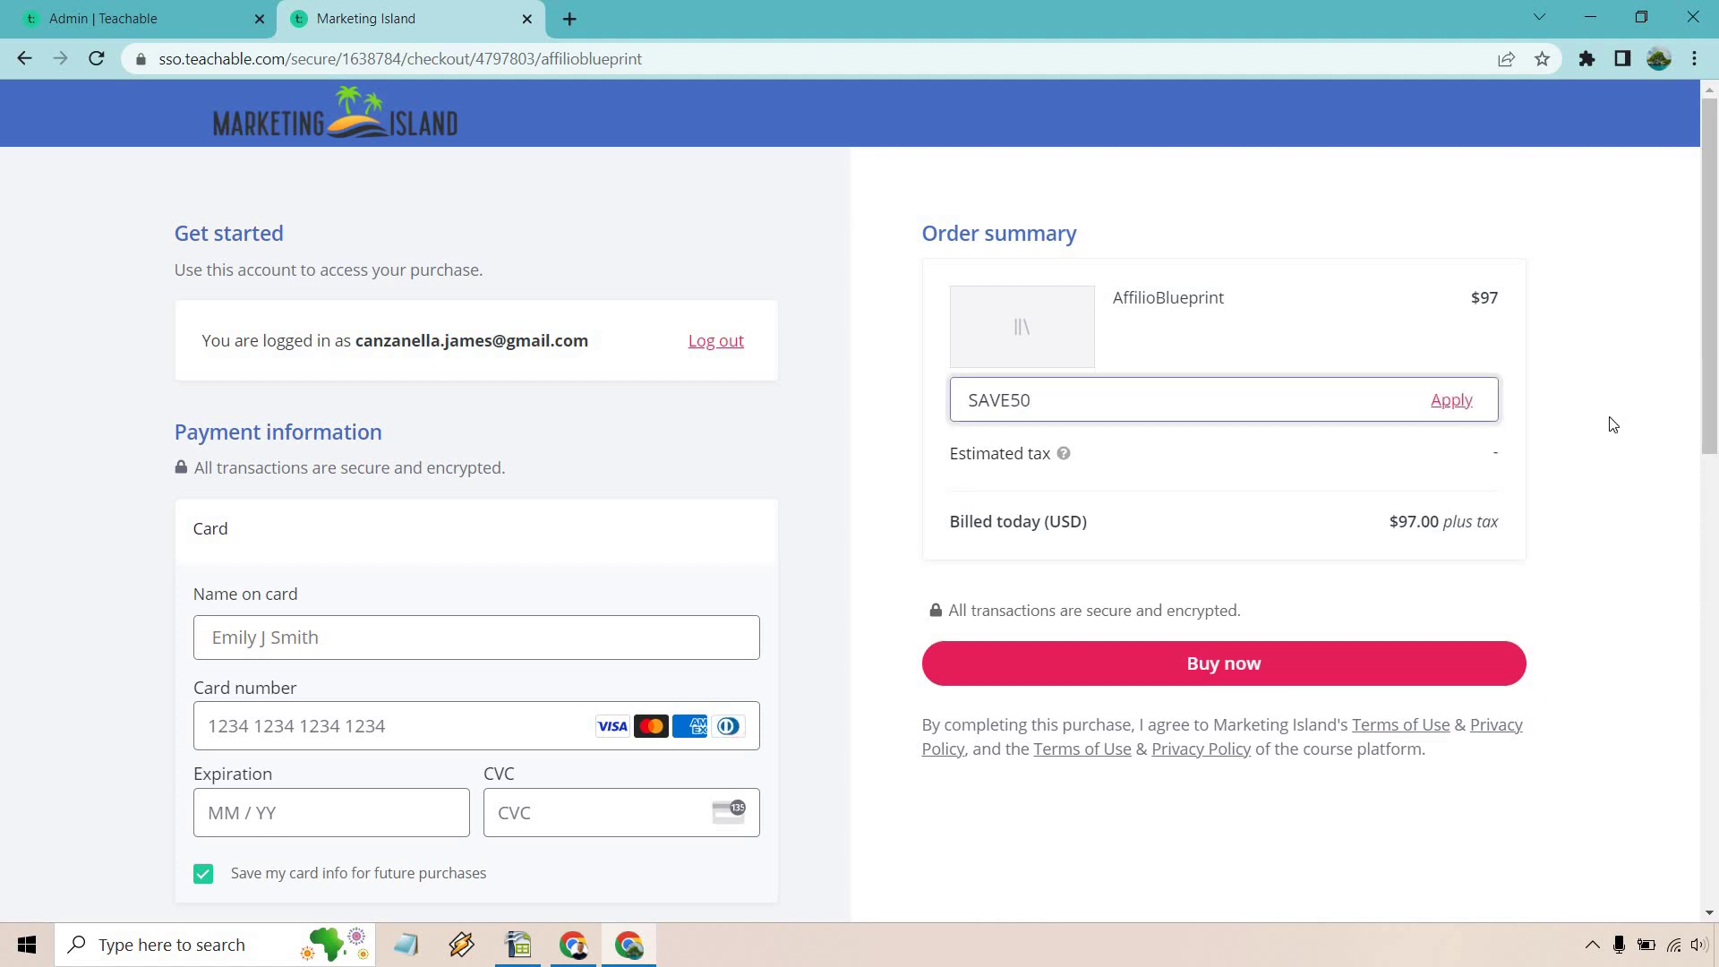
{"action": "key", "text": "Return"}
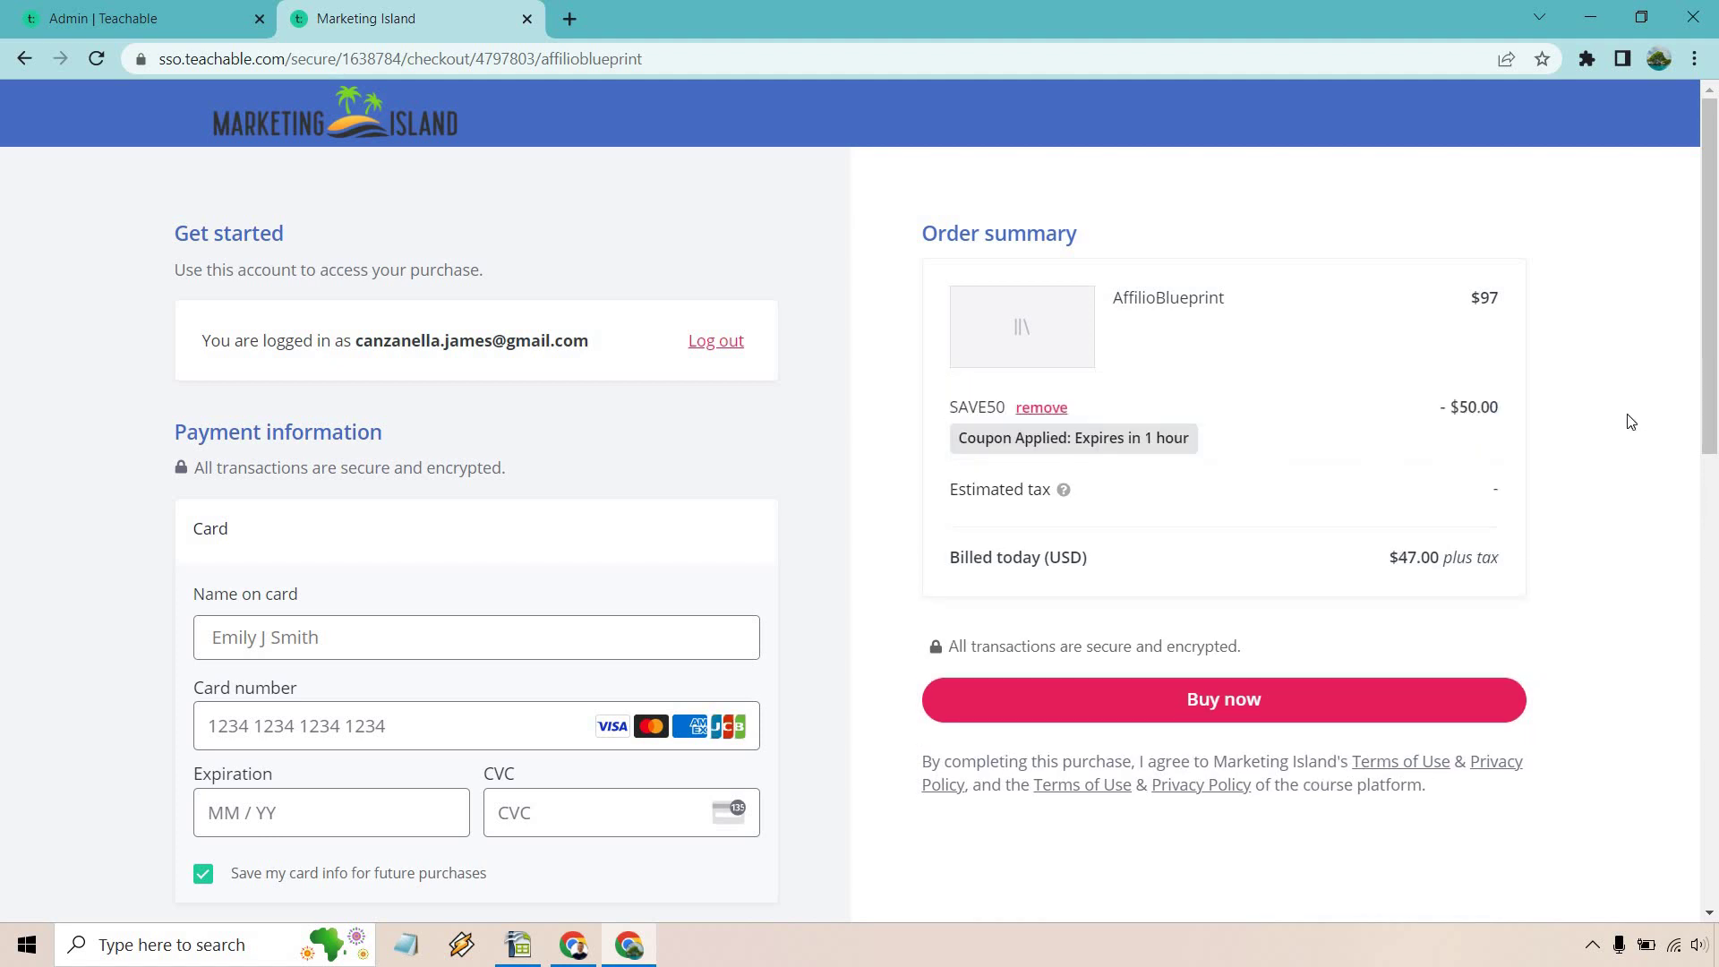